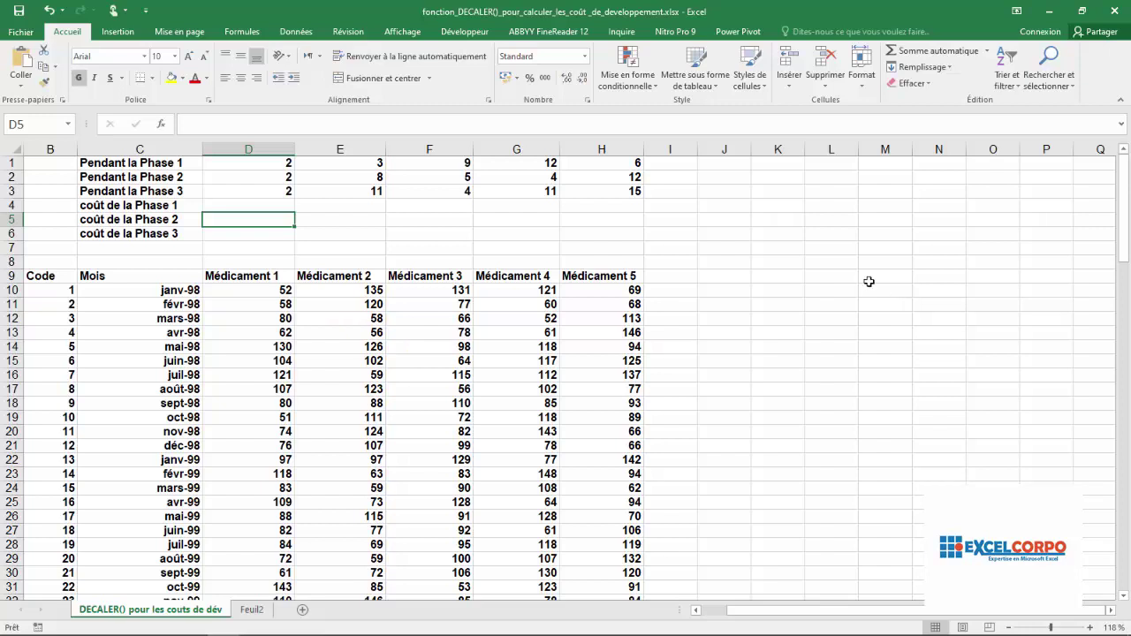
Examine the five Médicament column headers in row 9, the Mois column and the monthly cost data below them
{"action": "left_click_drag", "start_coordinate": [234, 276], "coordinate": [629, 275]}
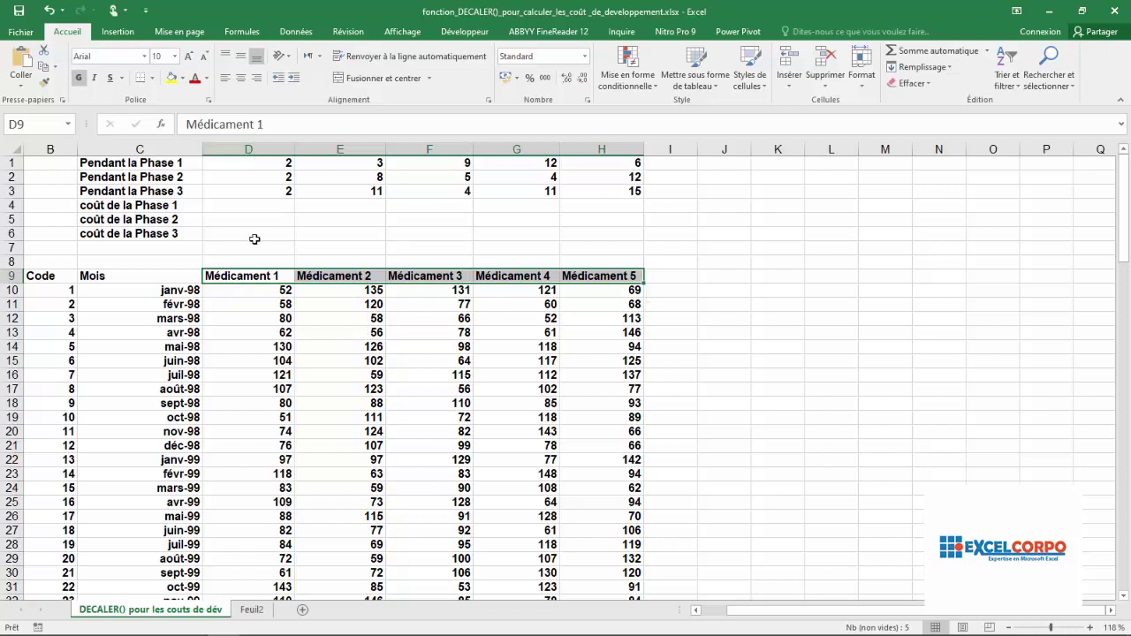
{"action": "left_click", "coordinate": [234, 278]}
{"action": "left_click", "coordinate": [313, 276]}
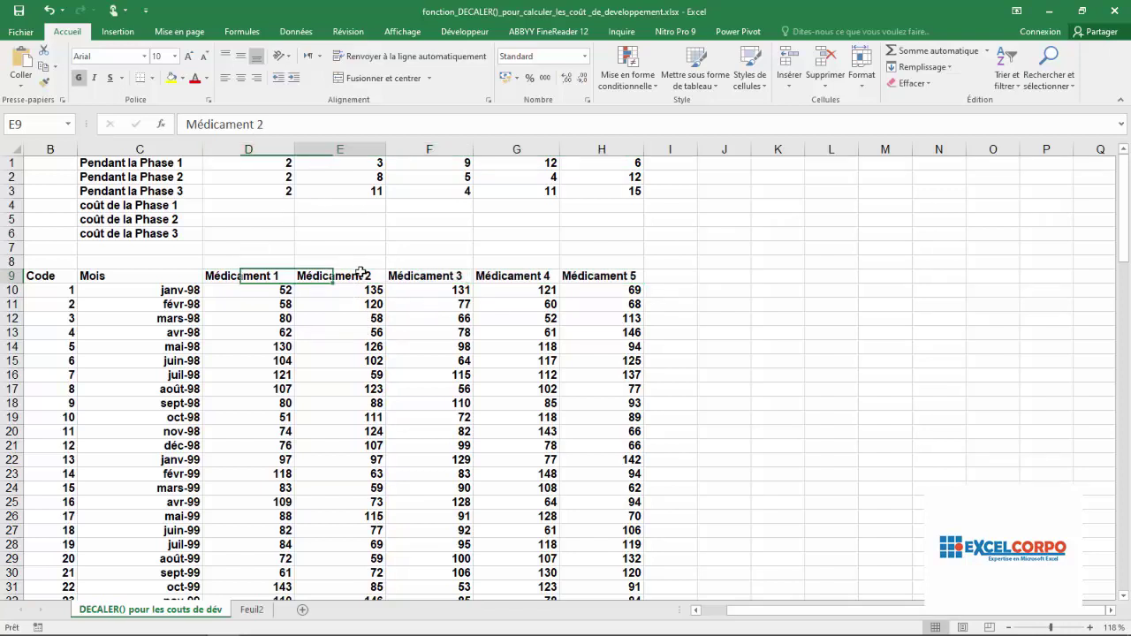
{"action": "left_click", "coordinate": [413, 277]}
{"action": "left_click", "coordinate": [515, 277]}
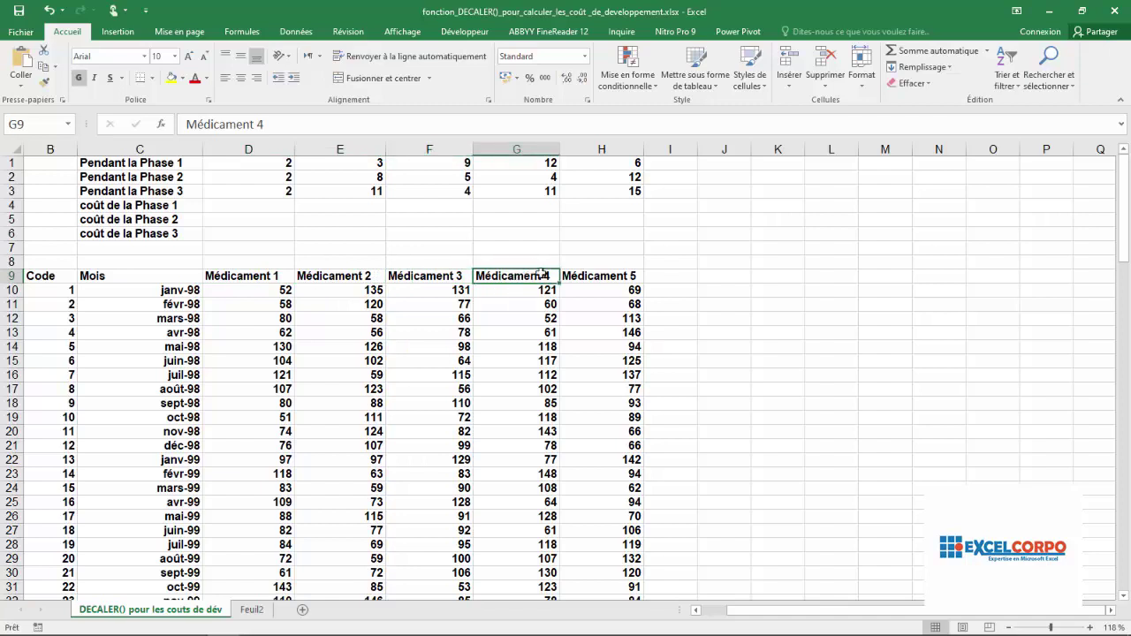
{"action": "left_click", "coordinate": [634, 276]}
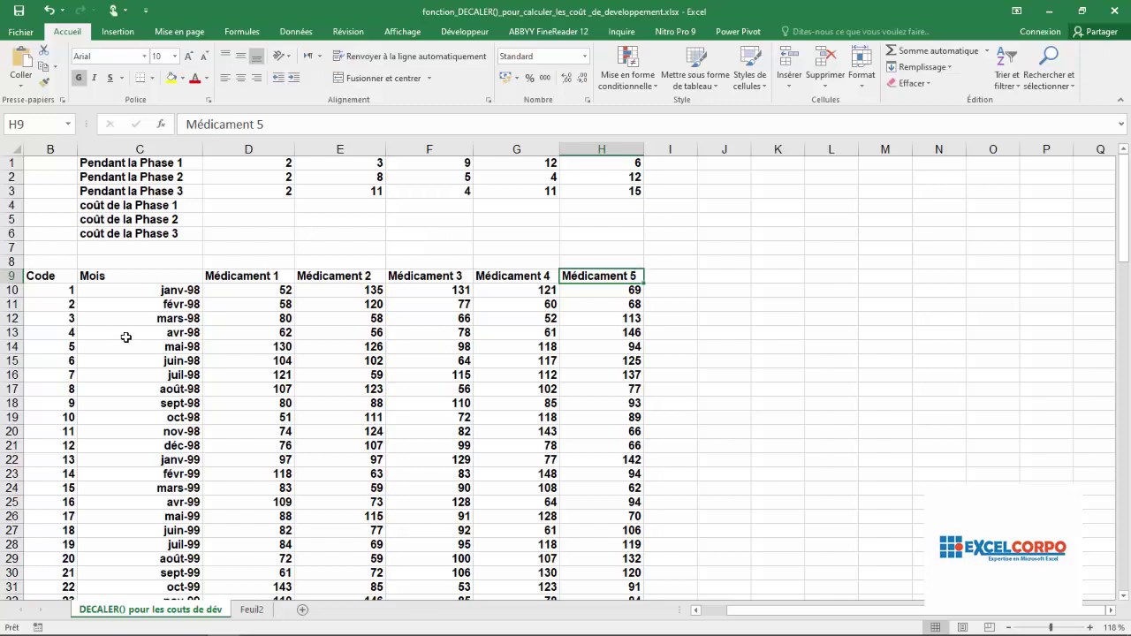
{"action": "left_click", "coordinate": [146, 277]}
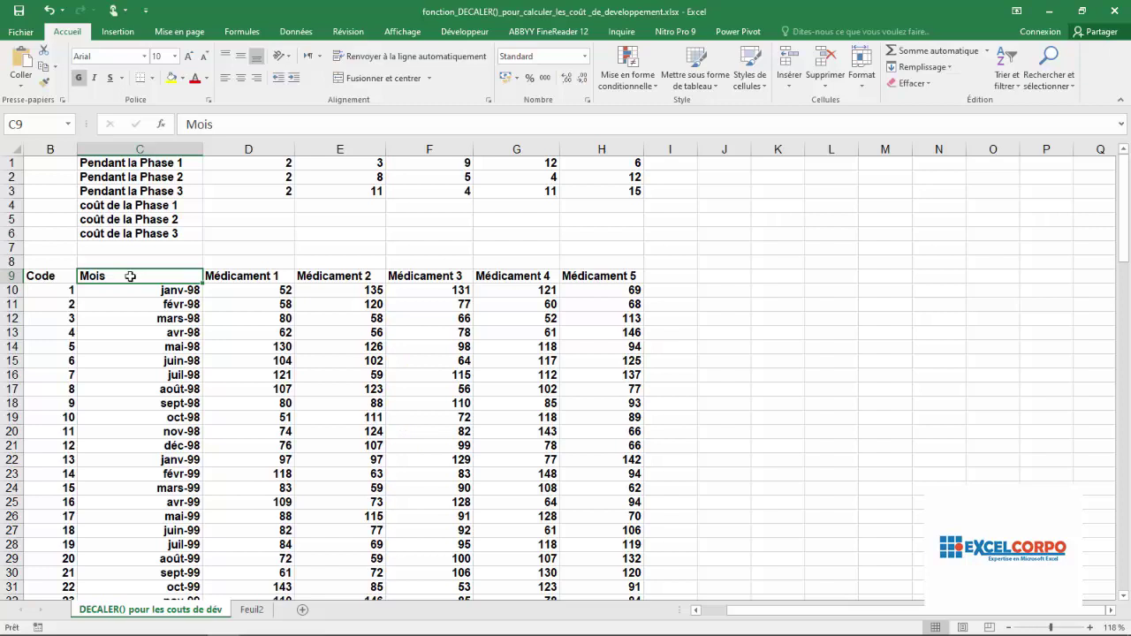
{"action": "left_click", "coordinate": [548, 322]}
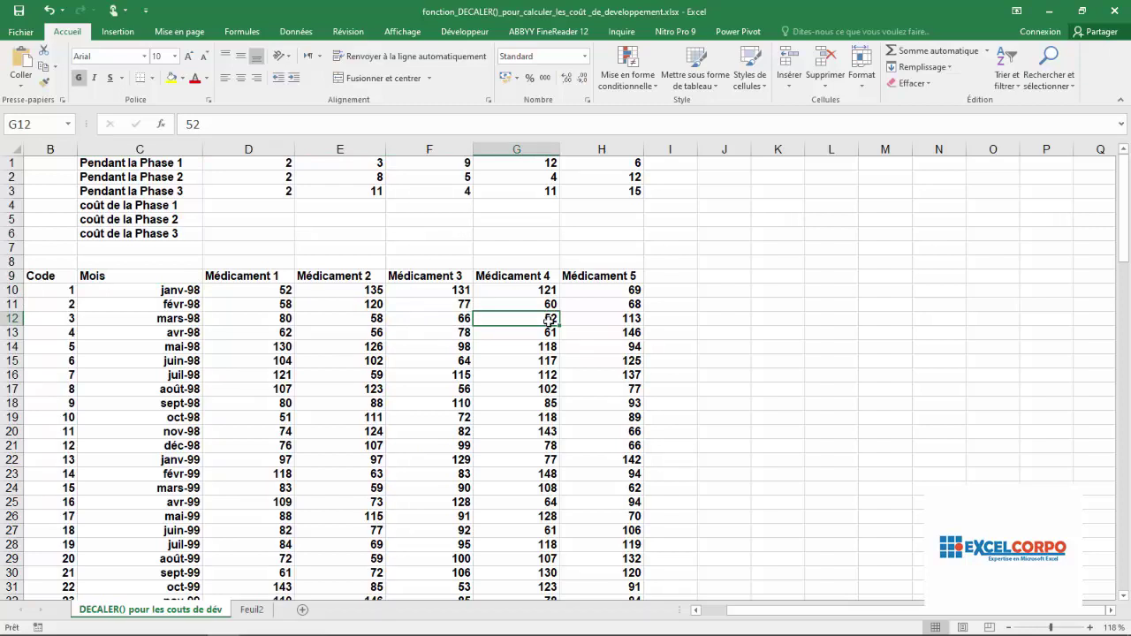
Review the empty phase cost cells in rows 4 to 6 and the phase durations of each drug in rows 1 to 3
{"action": "left_click", "coordinate": [168, 208]}
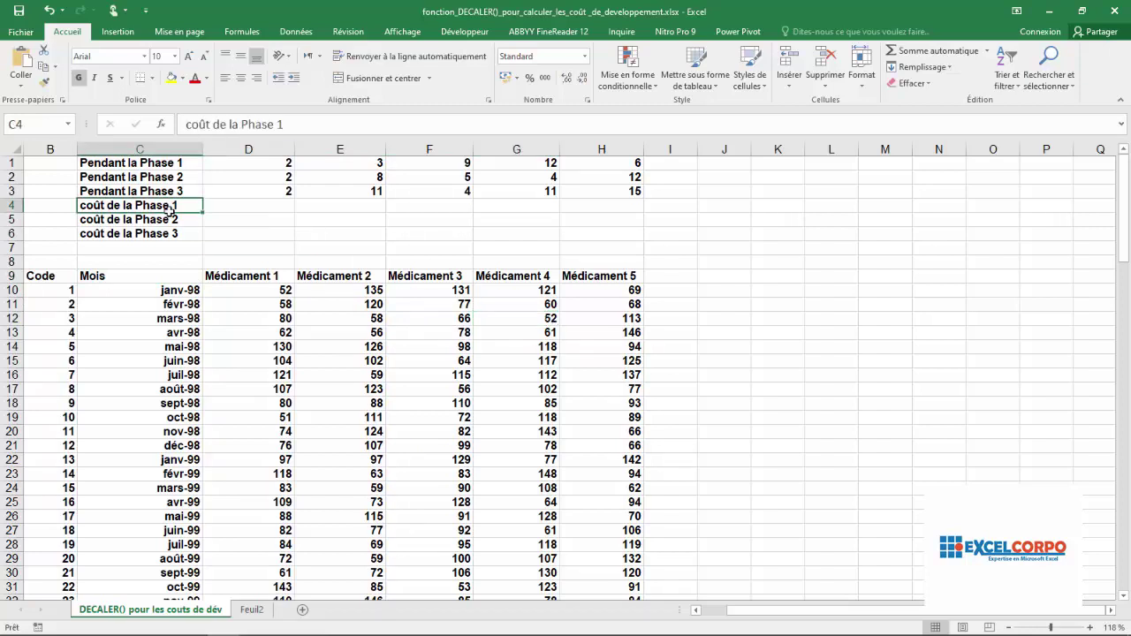
{"action": "mouse_move", "coordinate": [265, 209]}
{"action": "left_mouse_down"}
{"action": "mouse_move", "coordinate": [262, 243]}
{"action": "mouse_move", "coordinate": [265, 231]}
{"action": "left_mouse_up"}
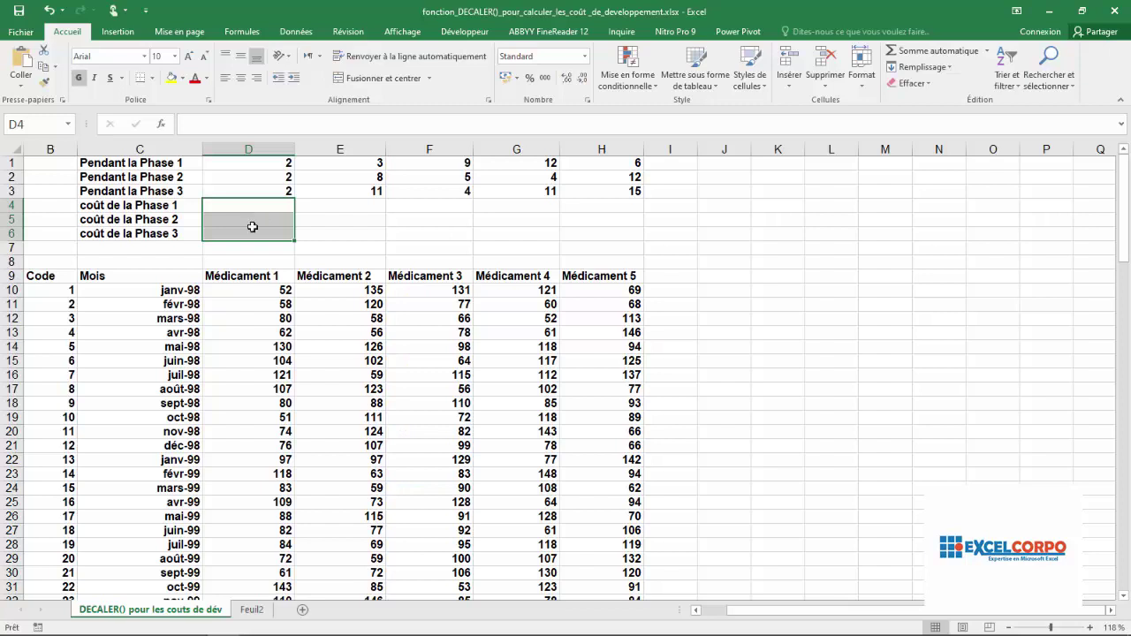
{"action": "left_click", "coordinate": [235, 288]}
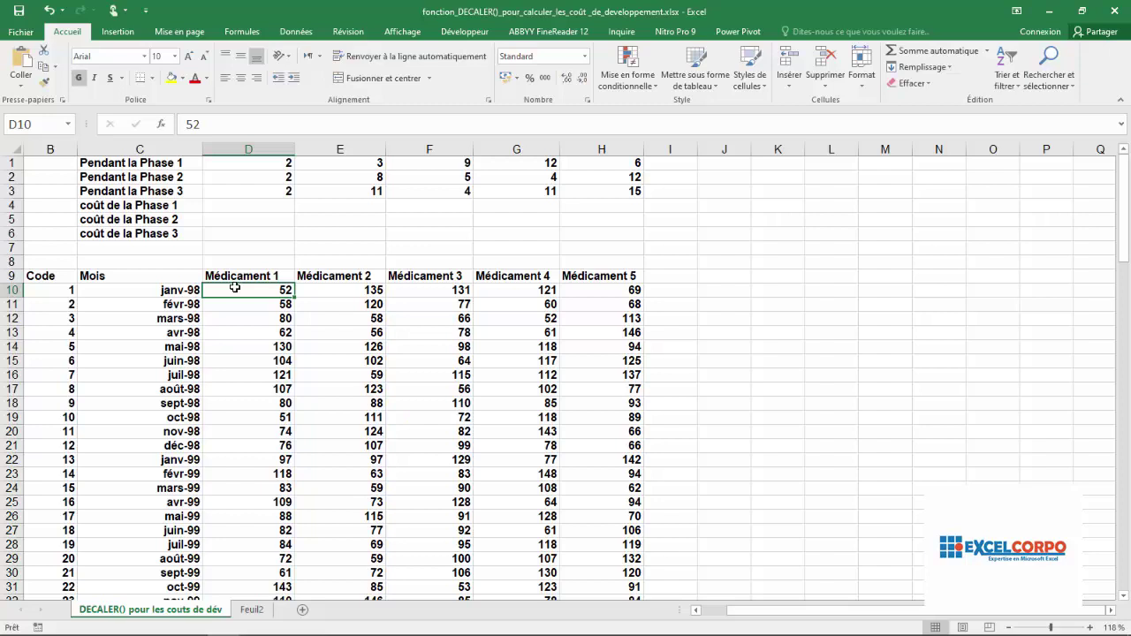
{"action": "left_click", "coordinate": [246, 208]}
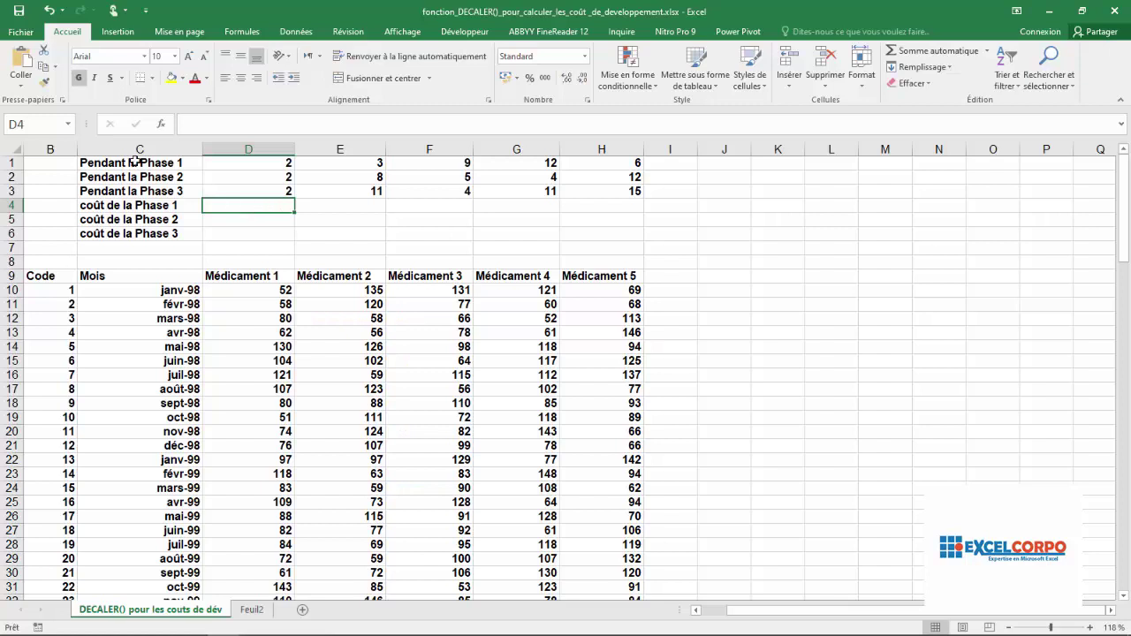
{"action": "left_click", "coordinate": [265, 166]}
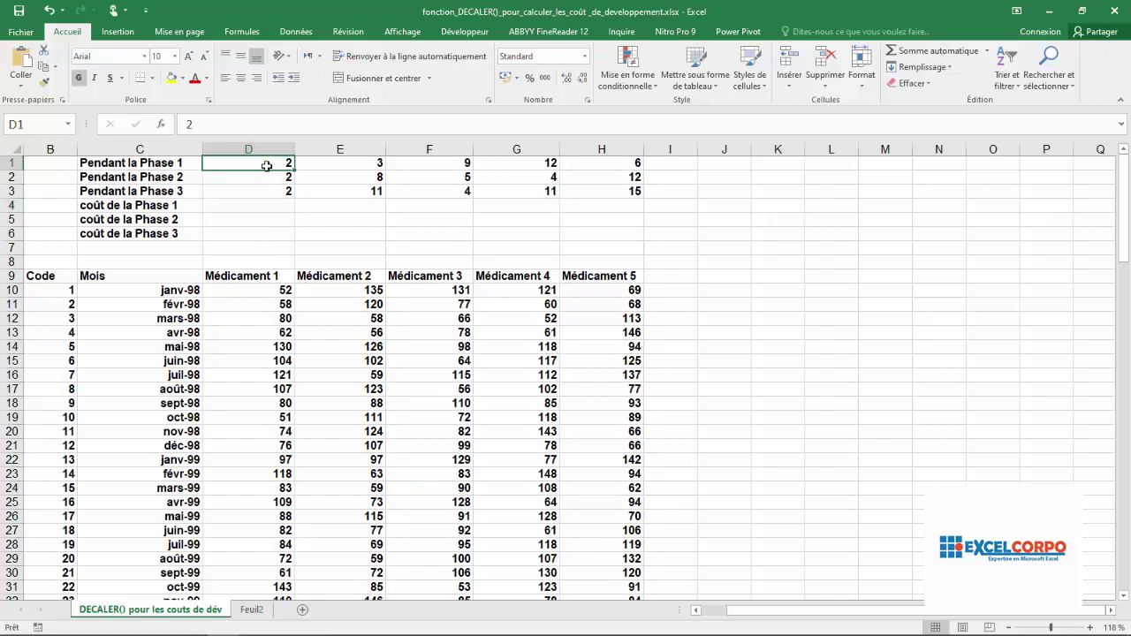
{"action": "left_click", "coordinate": [377, 166]}
{"action": "left_click", "coordinate": [455, 160]}
{"action": "left_click", "coordinate": [545, 164]}
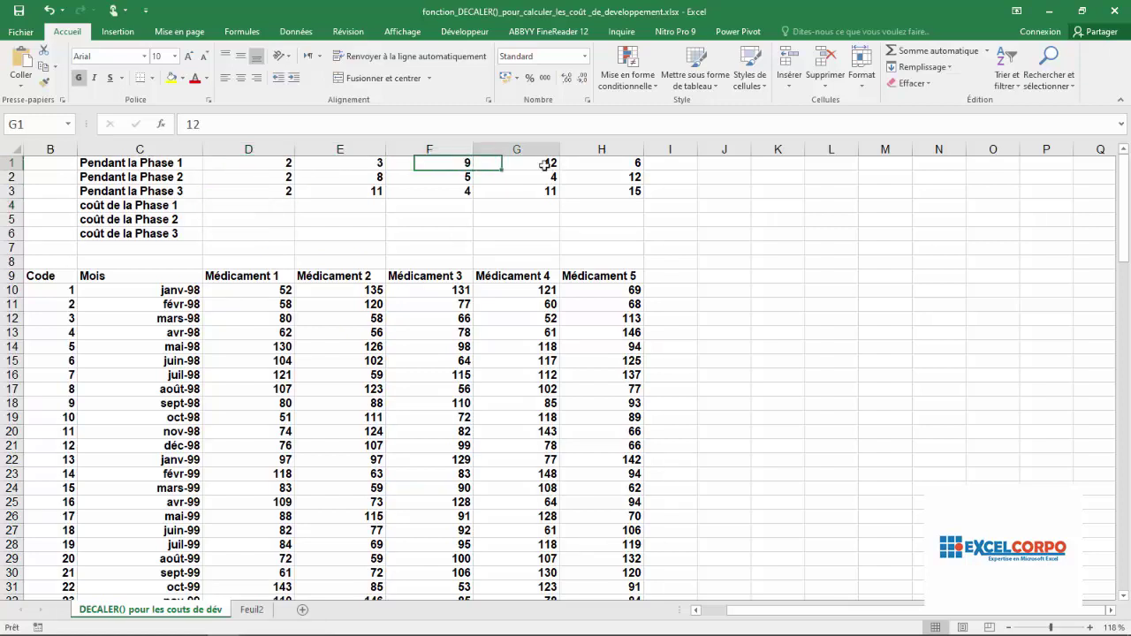
{"action": "left_click", "coordinate": [622, 161]}
{"action": "left_click_drag", "start_coordinate": [256, 163], "coordinate": [547, 179]}
Enter the Phase 1 cost formula =SOMME(DECALER(D10;0;0;D1;1)) for Médicament 1 in cell D4
{"action": "left_click", "coordinate": [230, 208]}
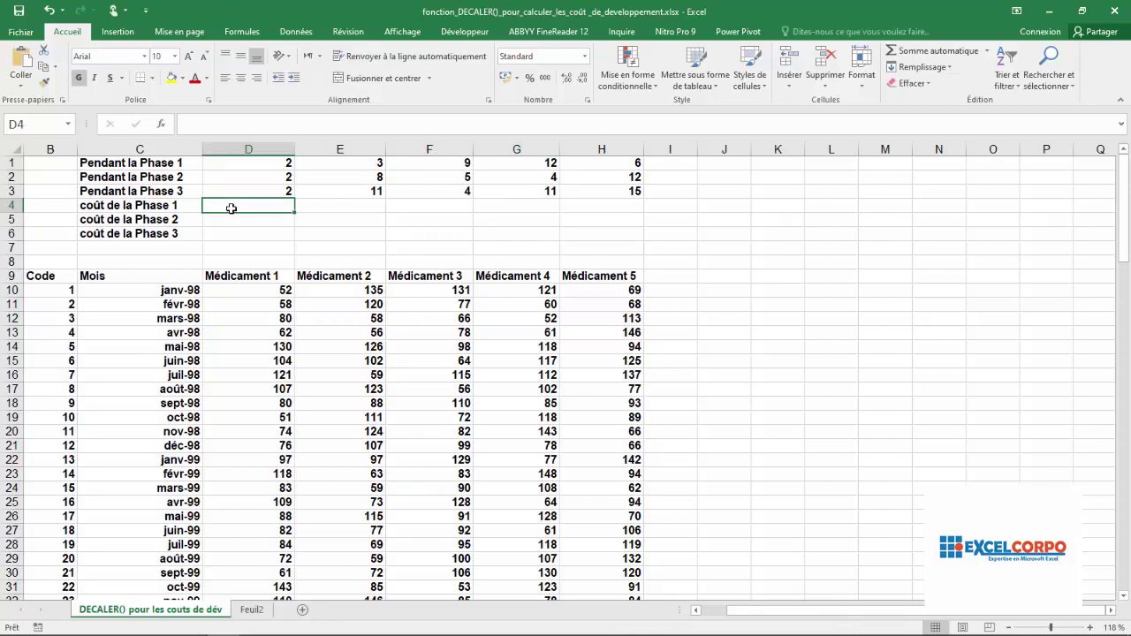
{"action": "type", "text": "="}
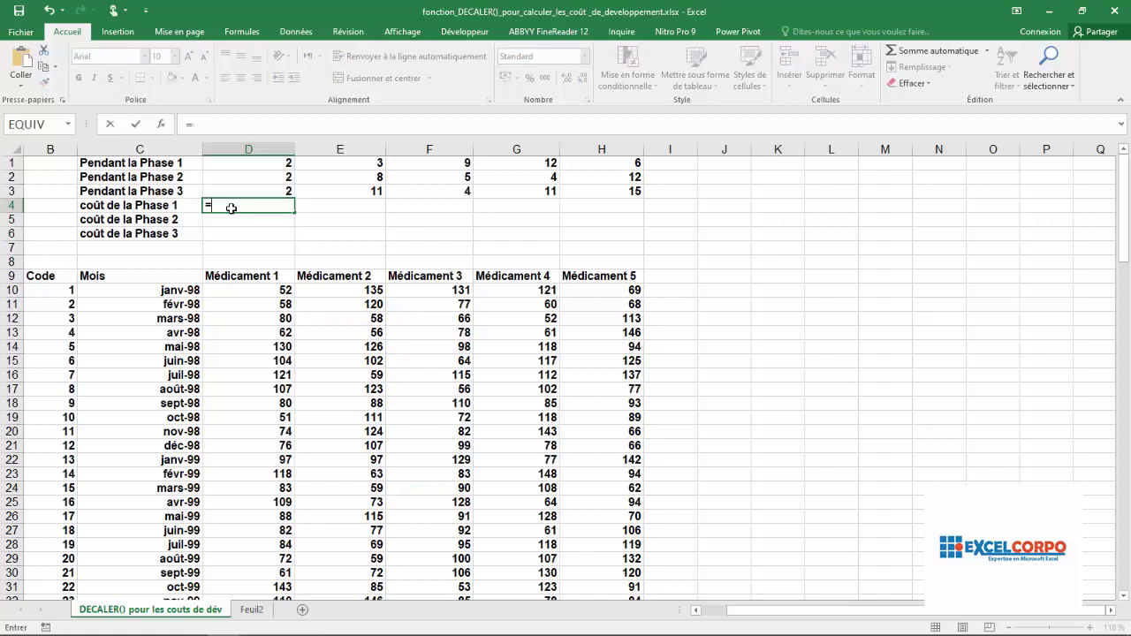
{"action": "type", "text": "somm"}
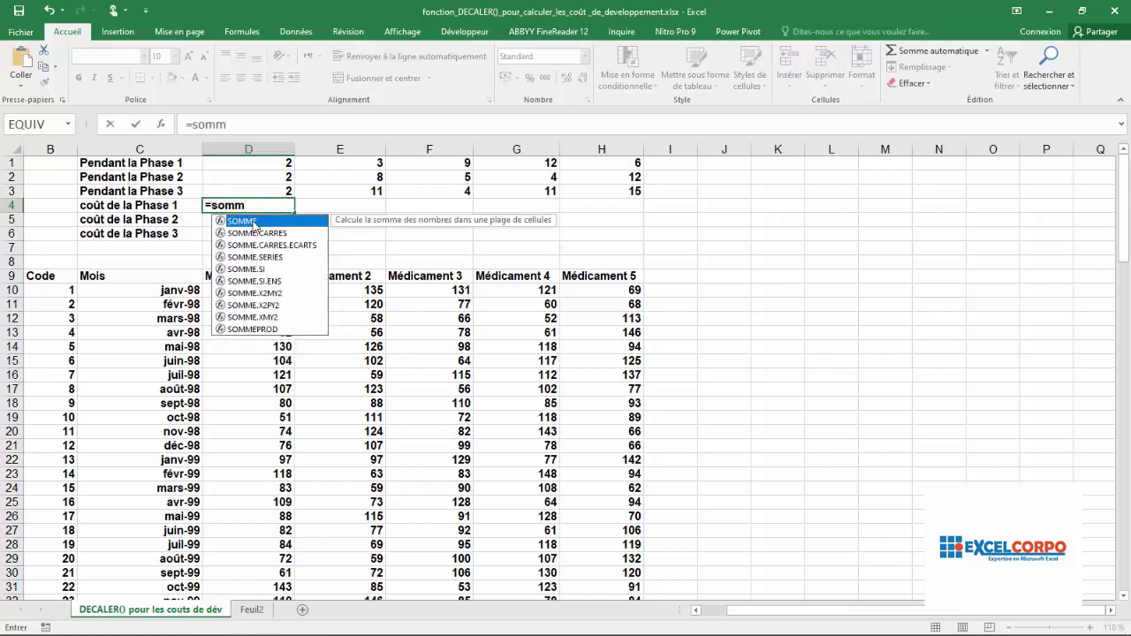
{"action": "double_click", "coordinate": [254, 222]}
{"action": "type", "text": "DECALER("}
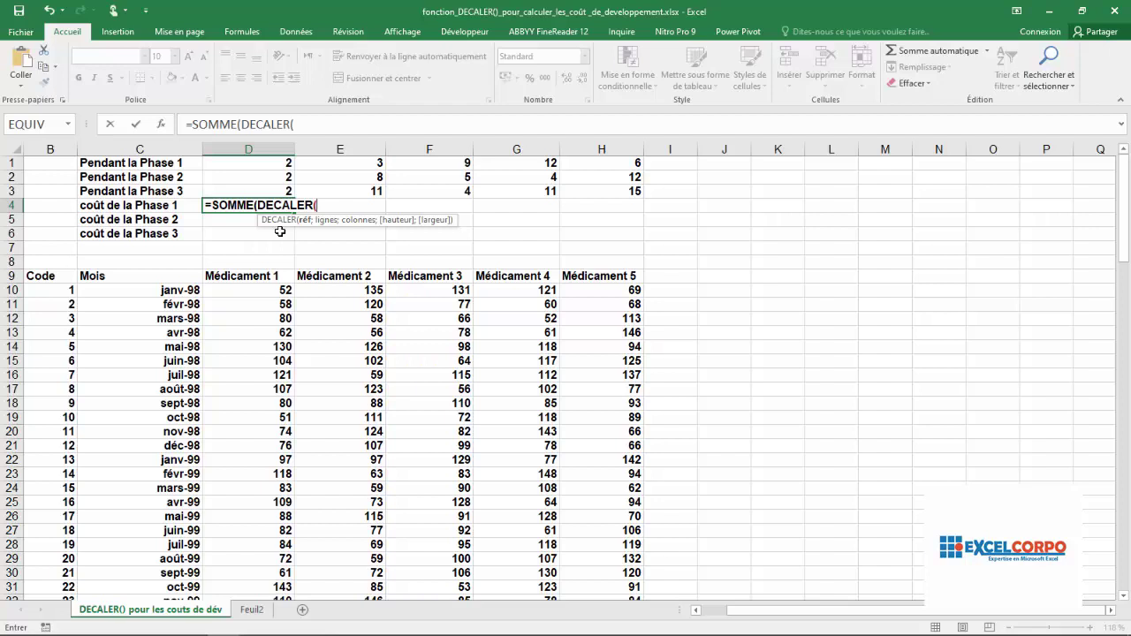
{"action": "left_click", "coordinate": [182, 289]}
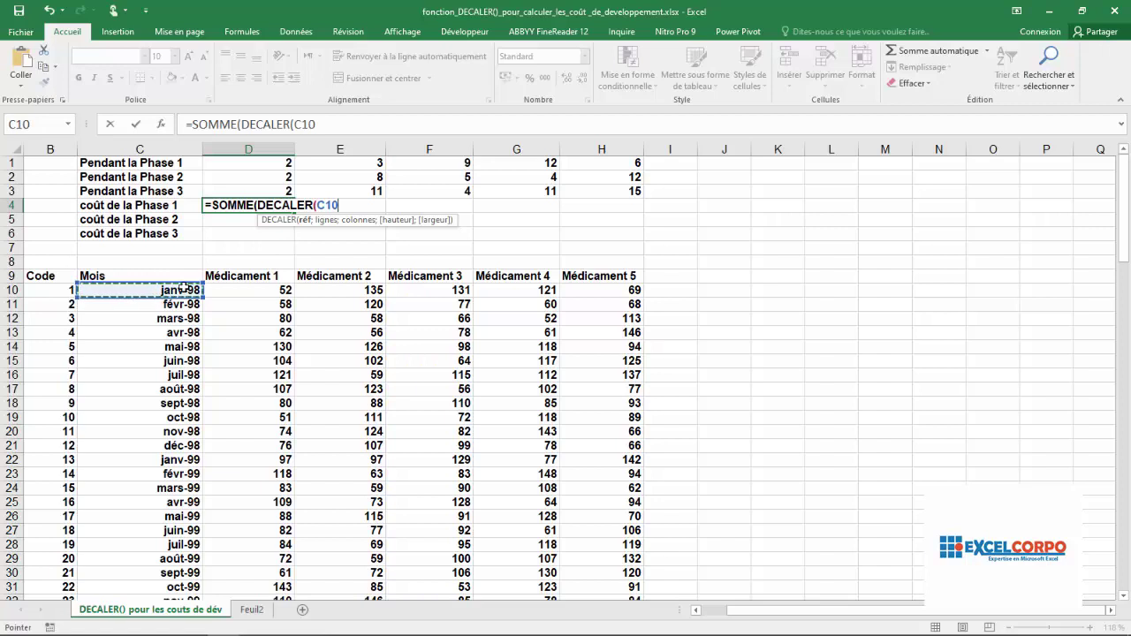
{"action": "left_click", "coordinate": [236, 293]}
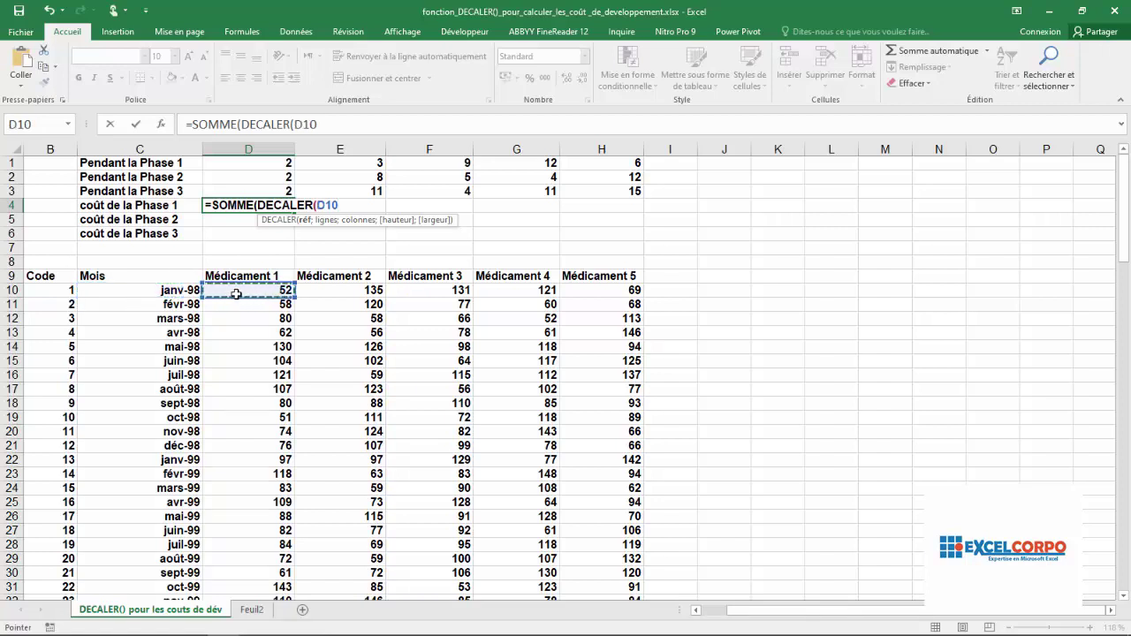
{"action": "type", "text": ";"}
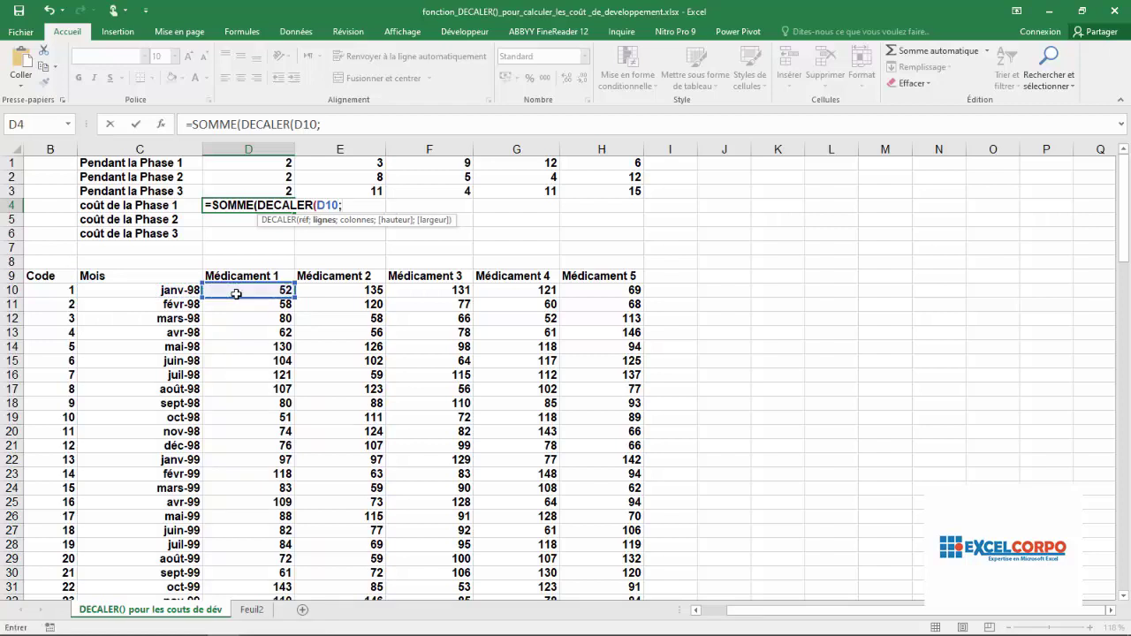
{"action": "type", "text": "0;0;"}
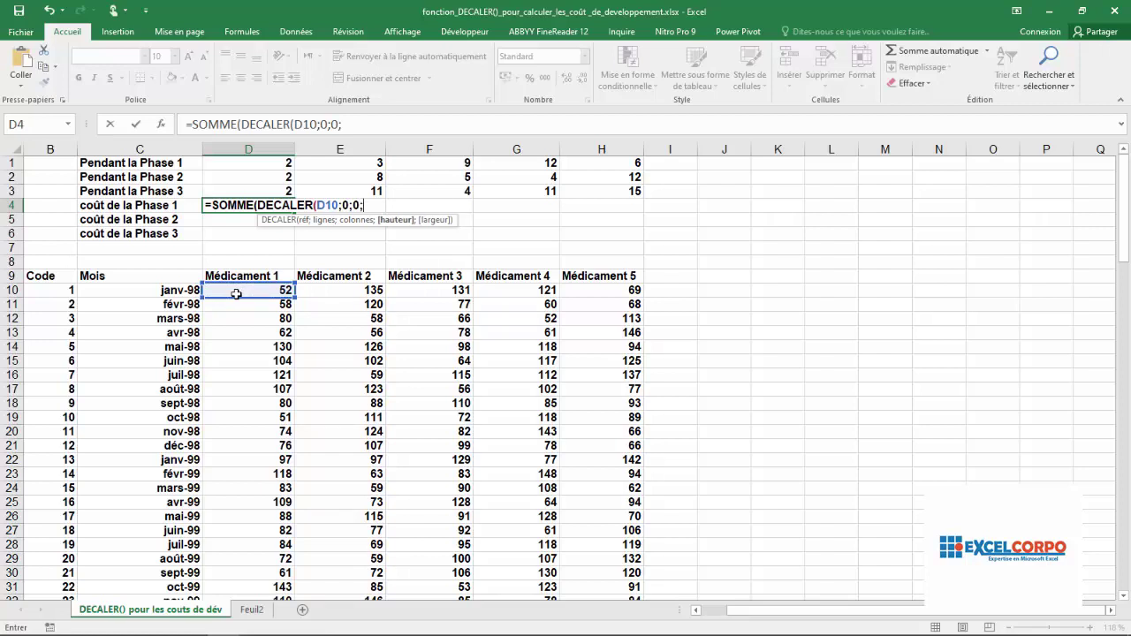
{"action": "left_click", "coordinate": [251, 166]}
{"action": "type", "text": ";"}
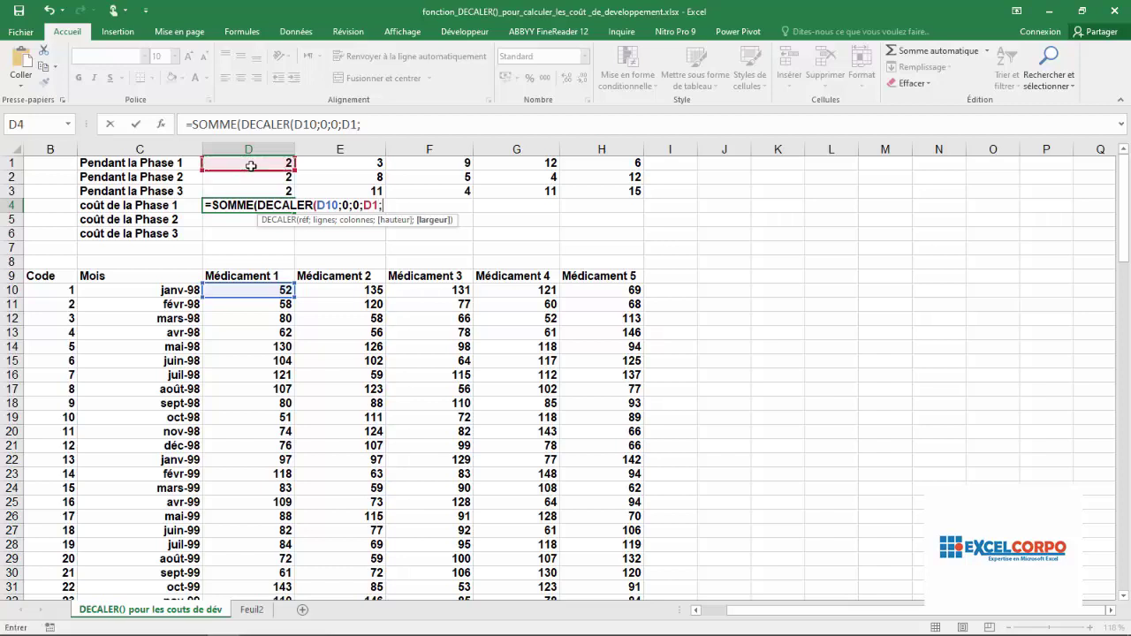
{"action": "type", "text": "1))"}
{"action": "key", "text": "Return"}
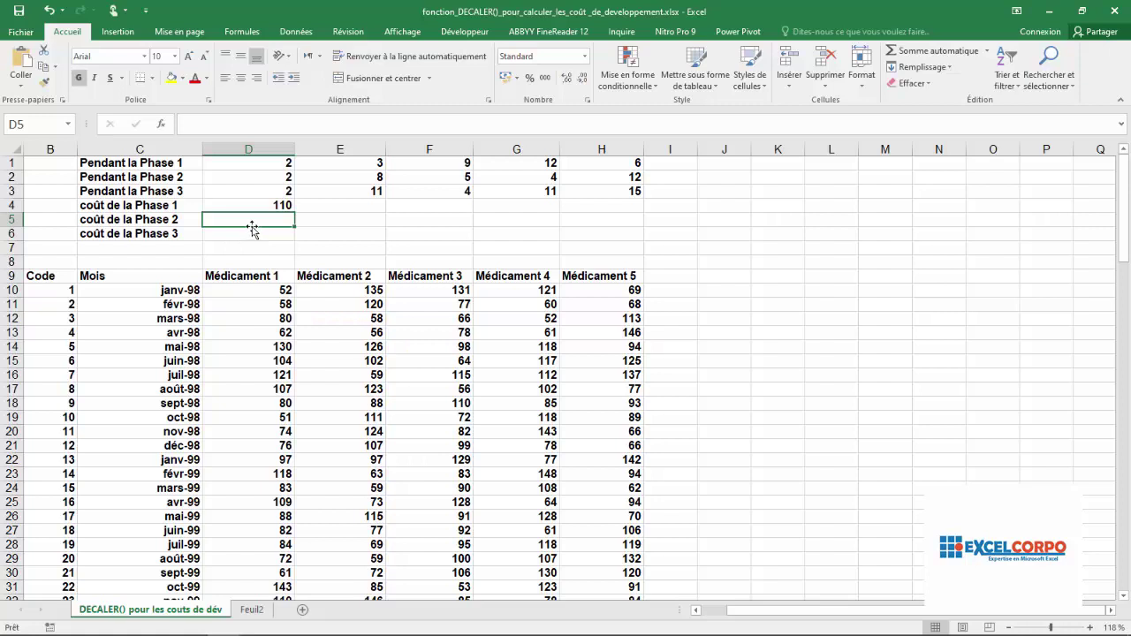
Enter the Phase 2 cost formula =SOMME(DECALER(D10;D1;0;D2;1)) for Médicament 1 in cell D5
{"action": "type", "text": "=soo"}
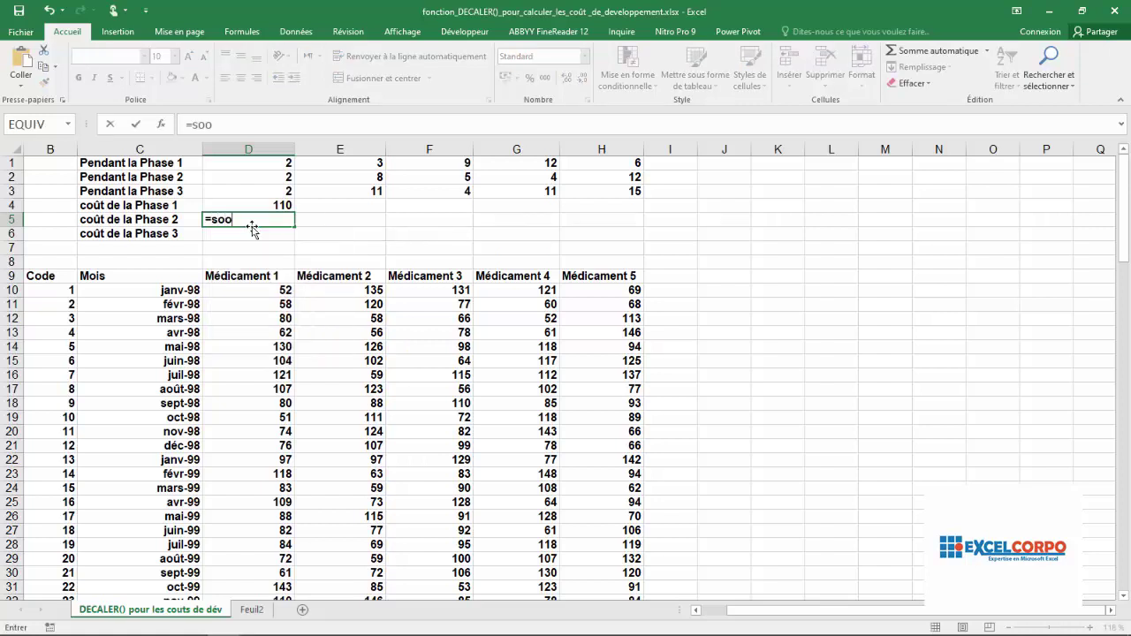
{"action": "key", "text": "BackSpace"}
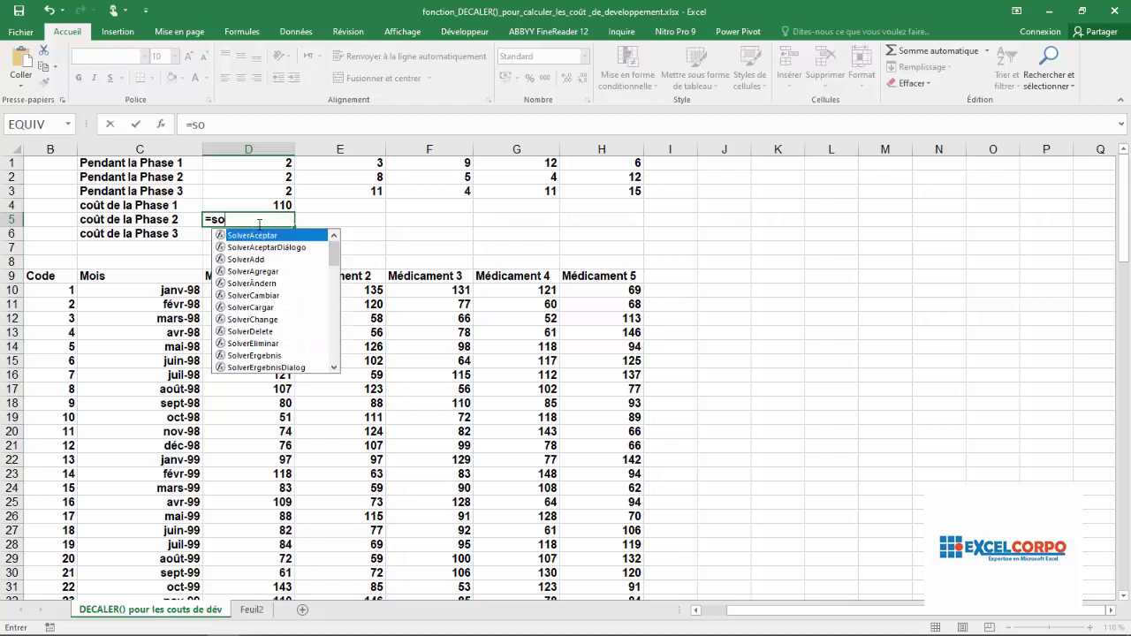
{"action": "type", "text": "mm"}
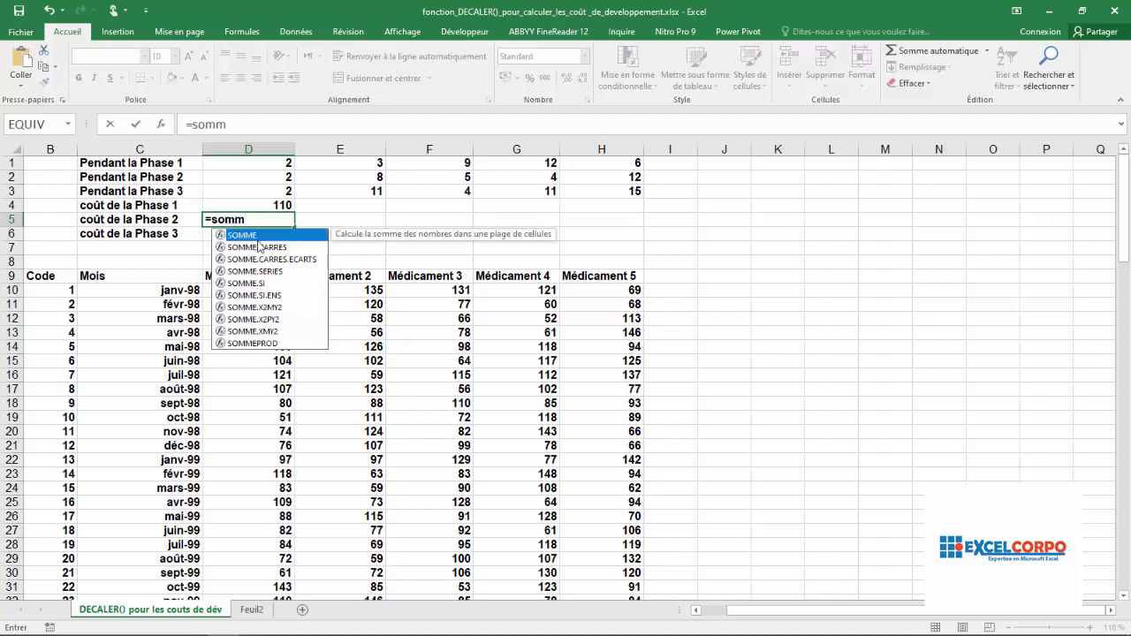
{"action": "double_click", "coordinate": [259, 239]}
{"action": "type", "text": "de"}
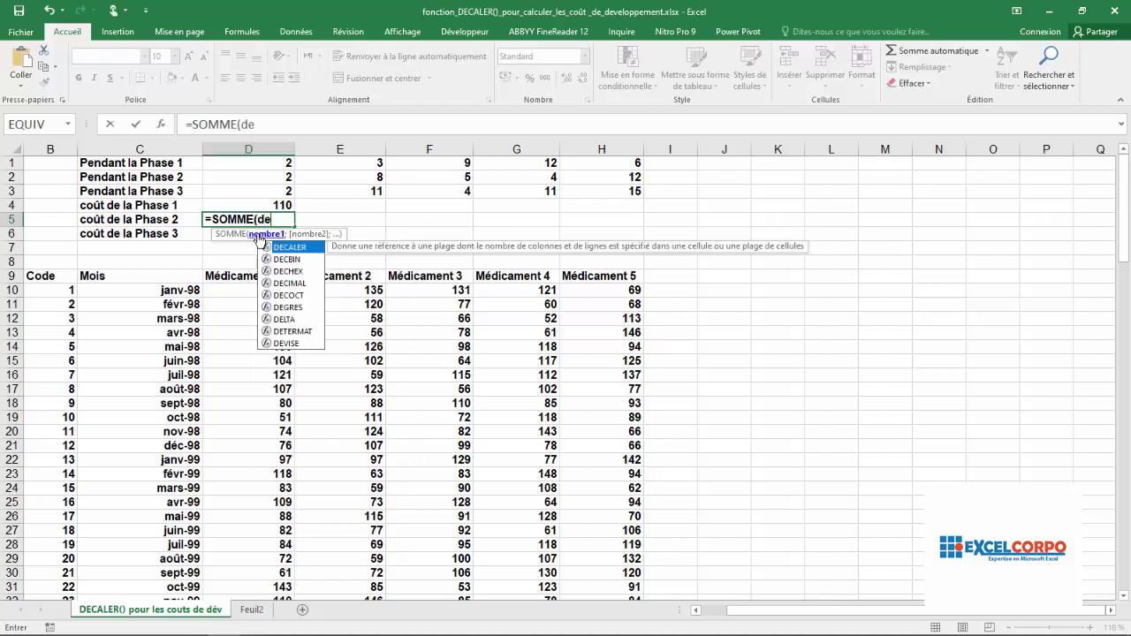
{"action": "double_click", "coordinate": [282, 246]}
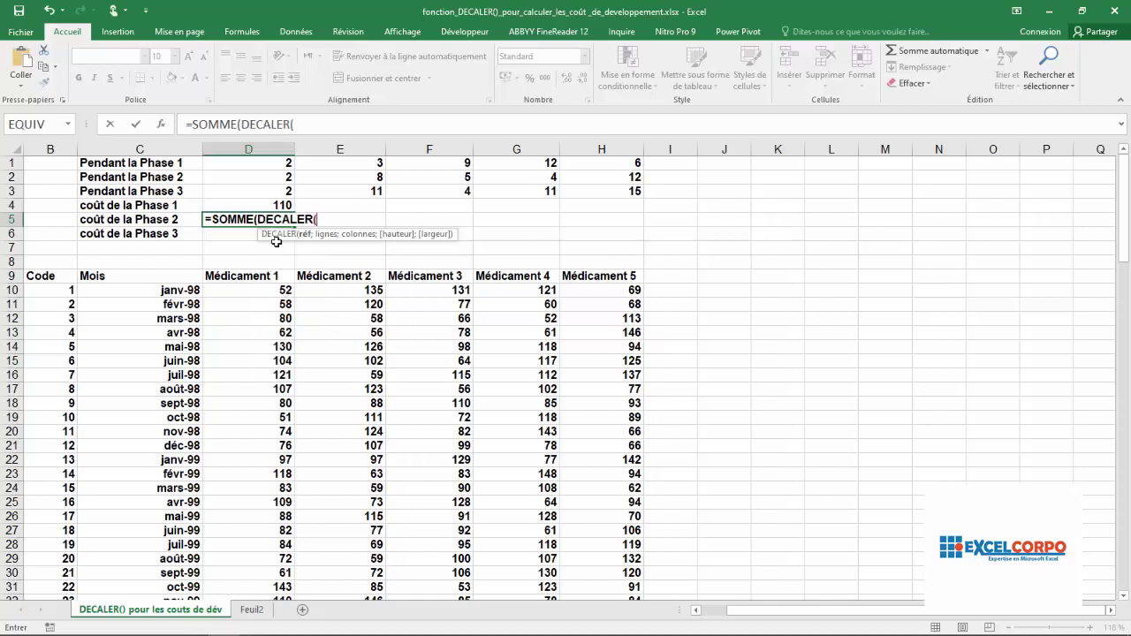
{"action": "left_click", "coordinate": [271, 292]}
{"action": "type", "text": ";"}
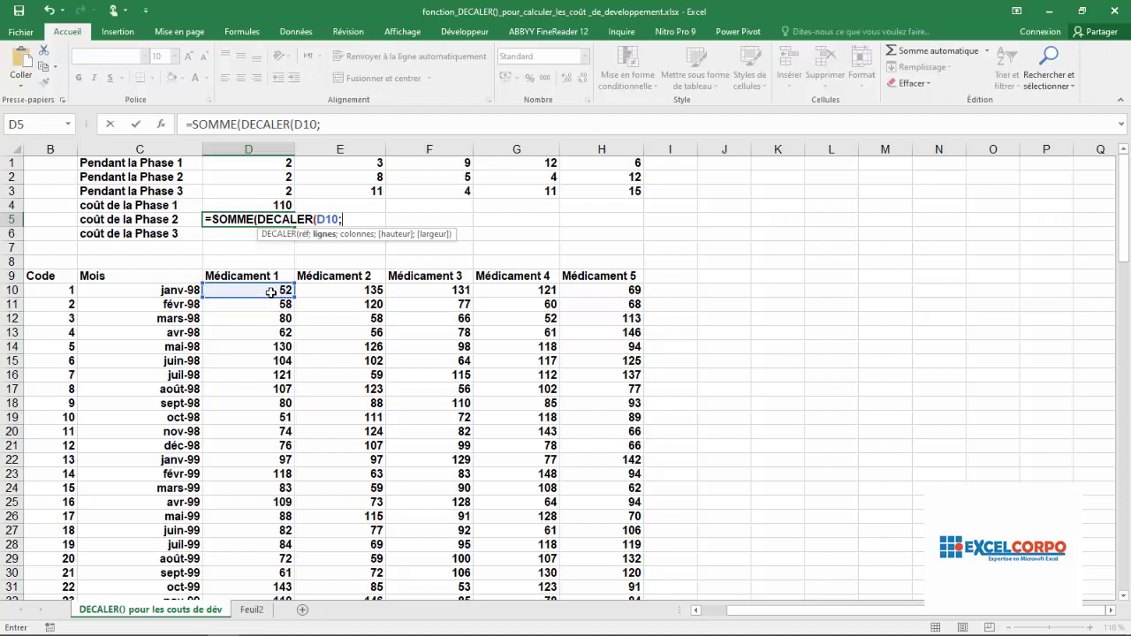
{"action": "left_click", "coordinate": [271, 165]}
{"action": "type", "text": ";"}
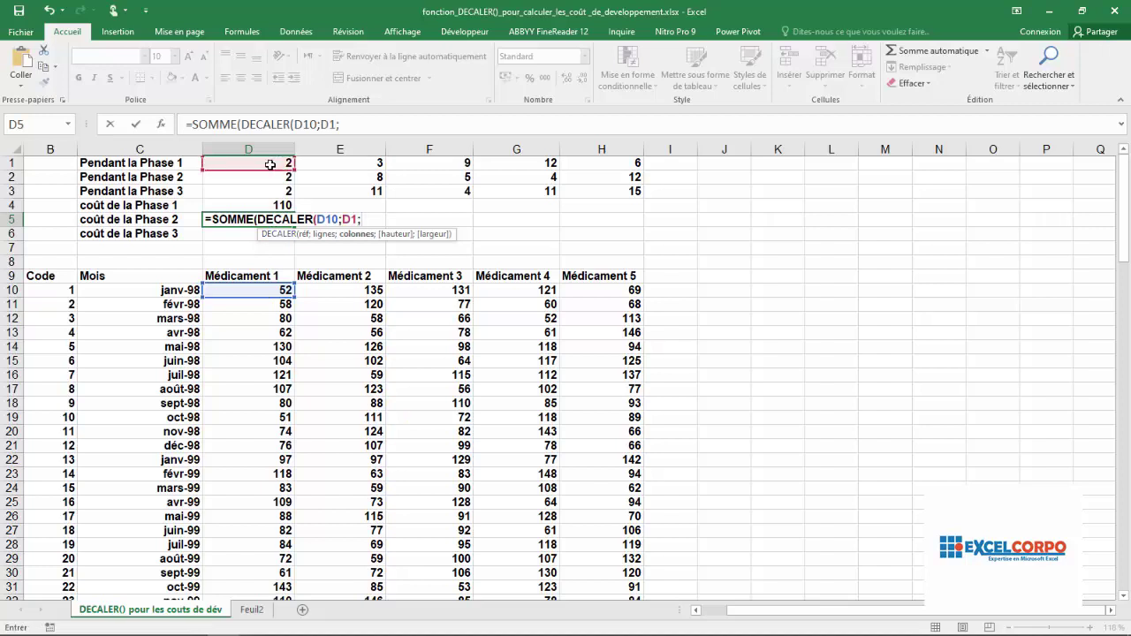
{"action": "type", "text": "-"}
{"action": "key", "text": "BackSpace"}
{"action": "type", "text": "0;"}
{"action": "left_click", "coordinate": [267, 177]}
{"action": "type", "text": ";1"}
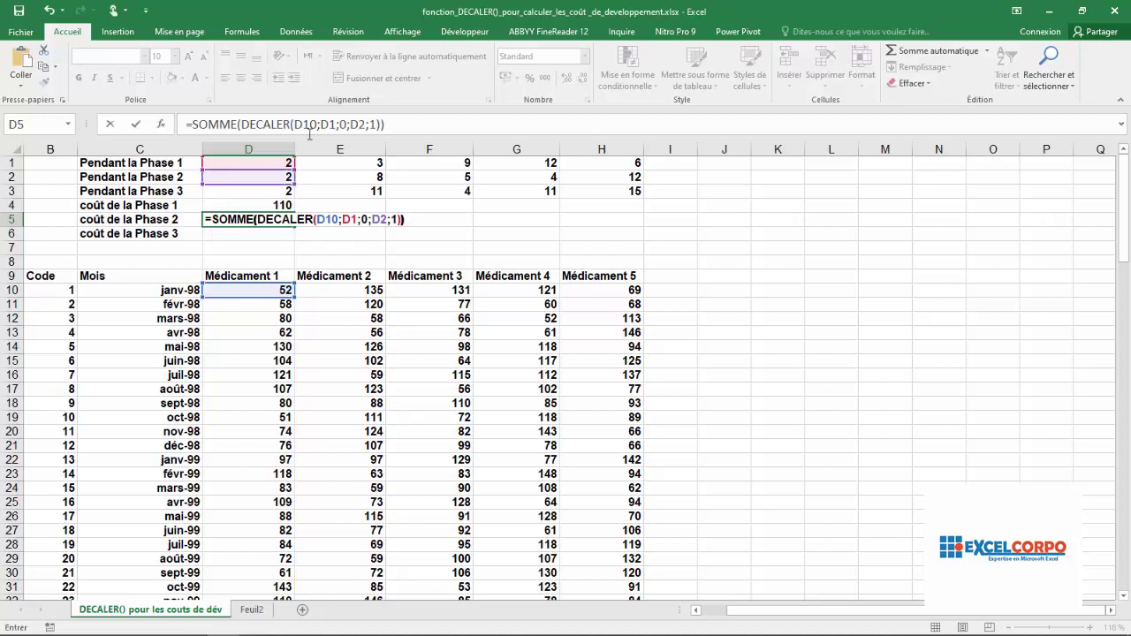
{"action": "key", "text": "Return"}
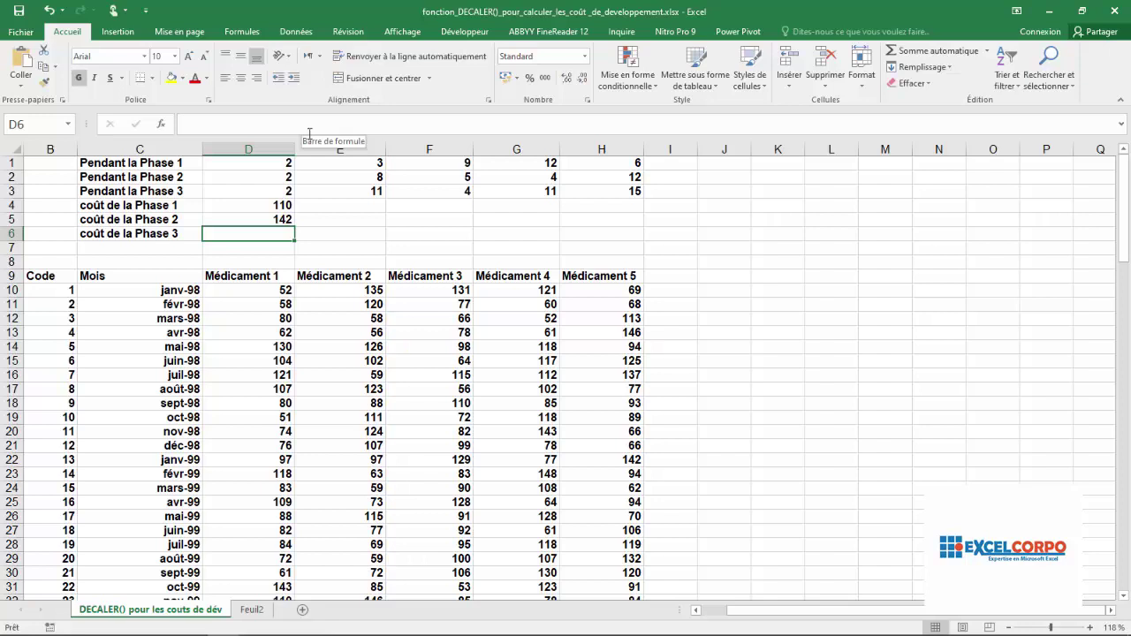
Review each DECALER argument of the Phase 2 cost formula in cell D5: reference, rows, columns, height and width
{"action": "left_click", "coordinate": [253, 222]}
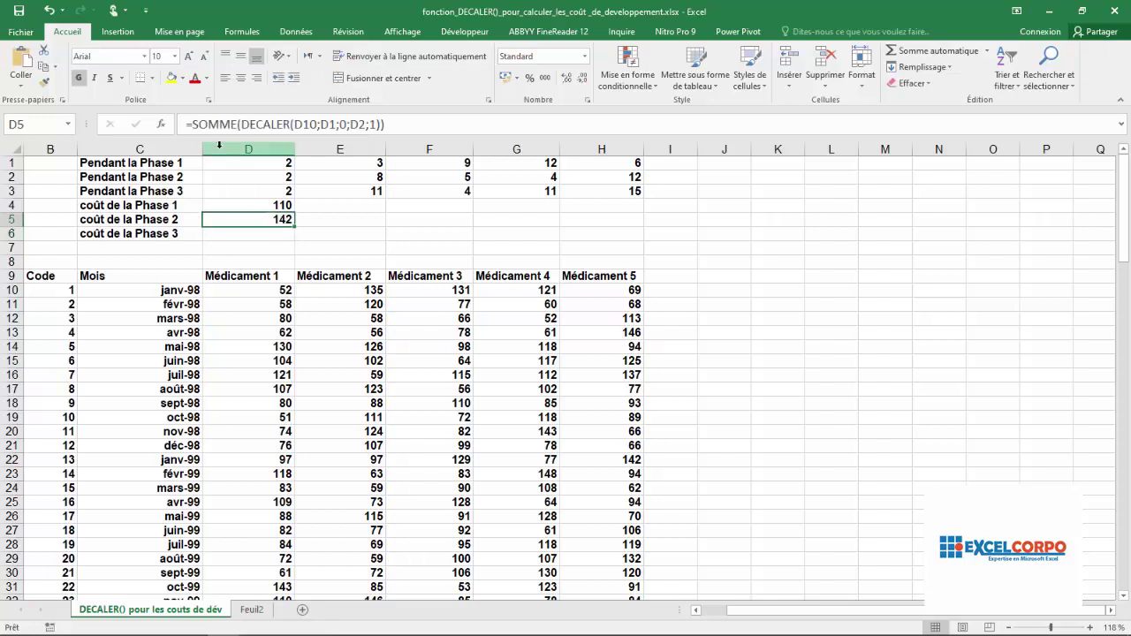
{"action": "left_click", "coordinate": [307, 124]}
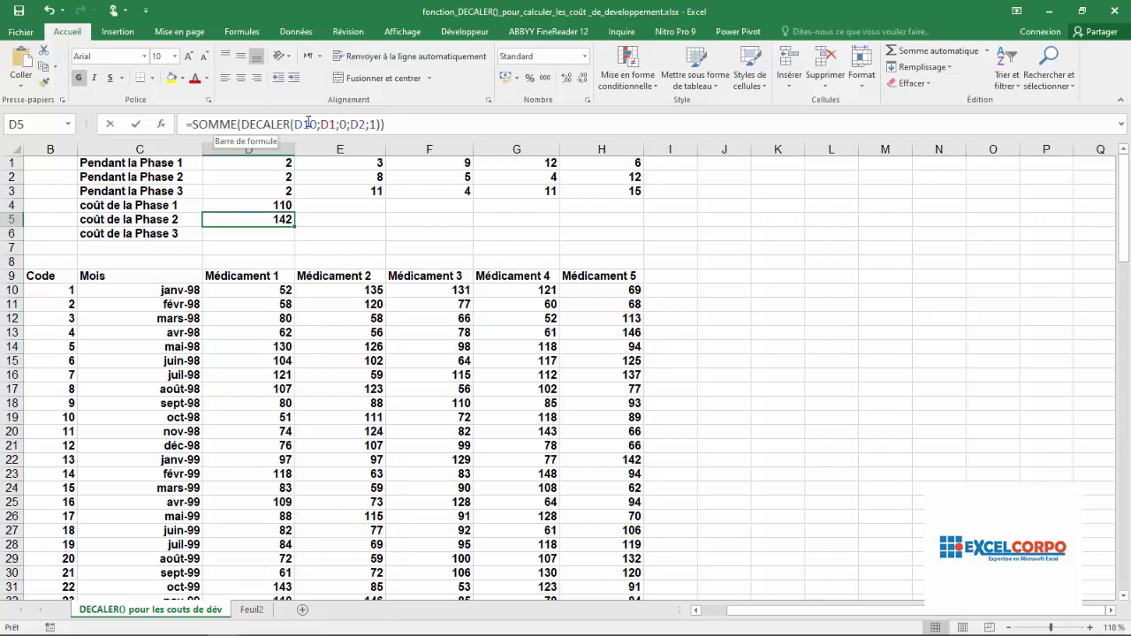
{"action": "left_click", "coordinate": [307, 124]}
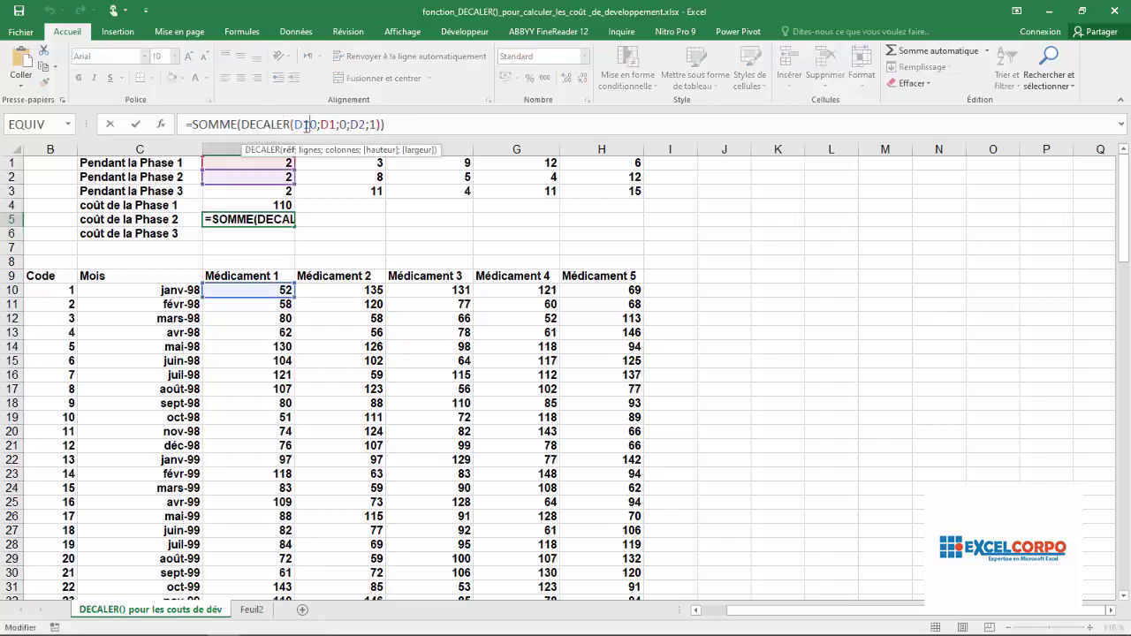
{"action": "left_click", "coordinate": [329, 124]}
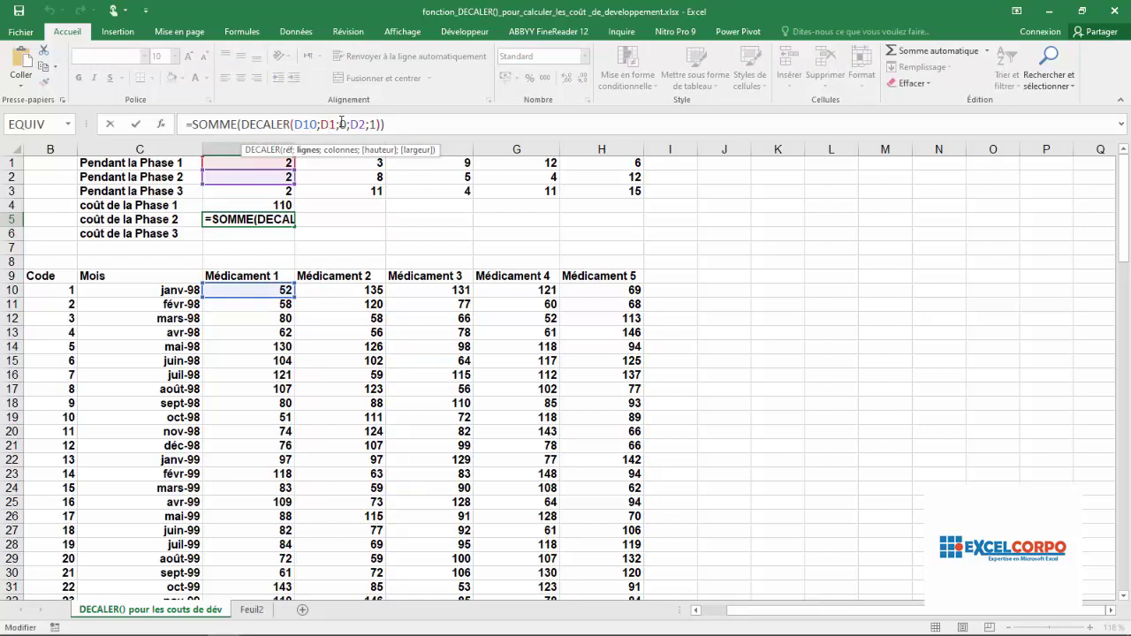
{"action": "left_click", "coordinate": [341, 123]}
{"action": "left_click", "coordinate": [355, 124]}
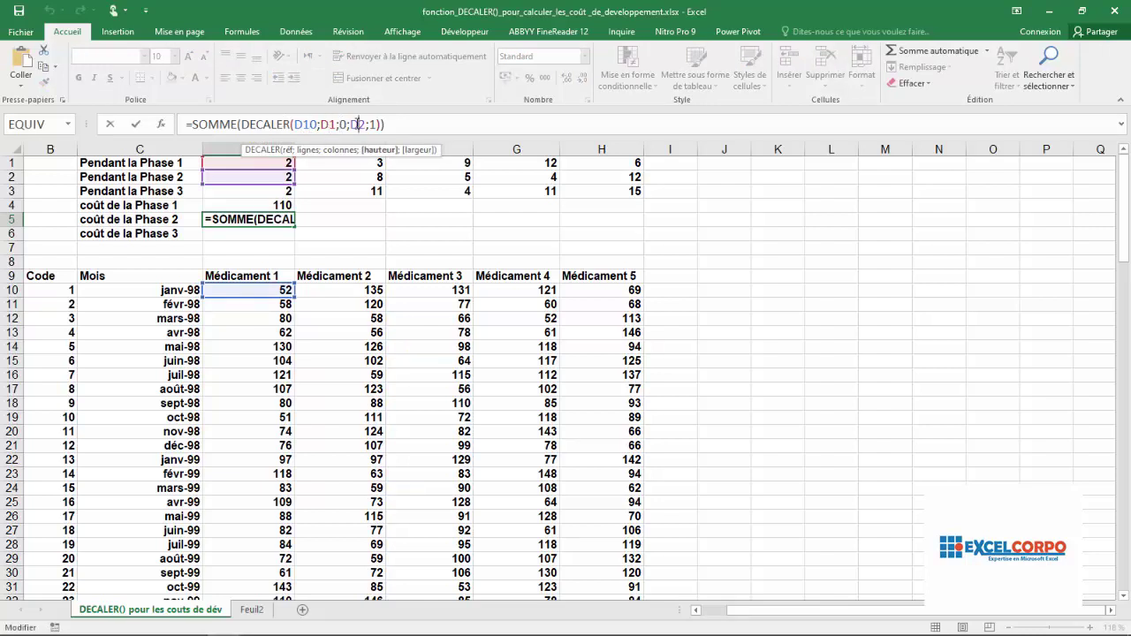
{"action": "left_click", "coordinate": [377, 124]}
{"action": "left_click", "coordinate": [302, 124]}
{"action": "left_click", "coordinate": [328, 124]}
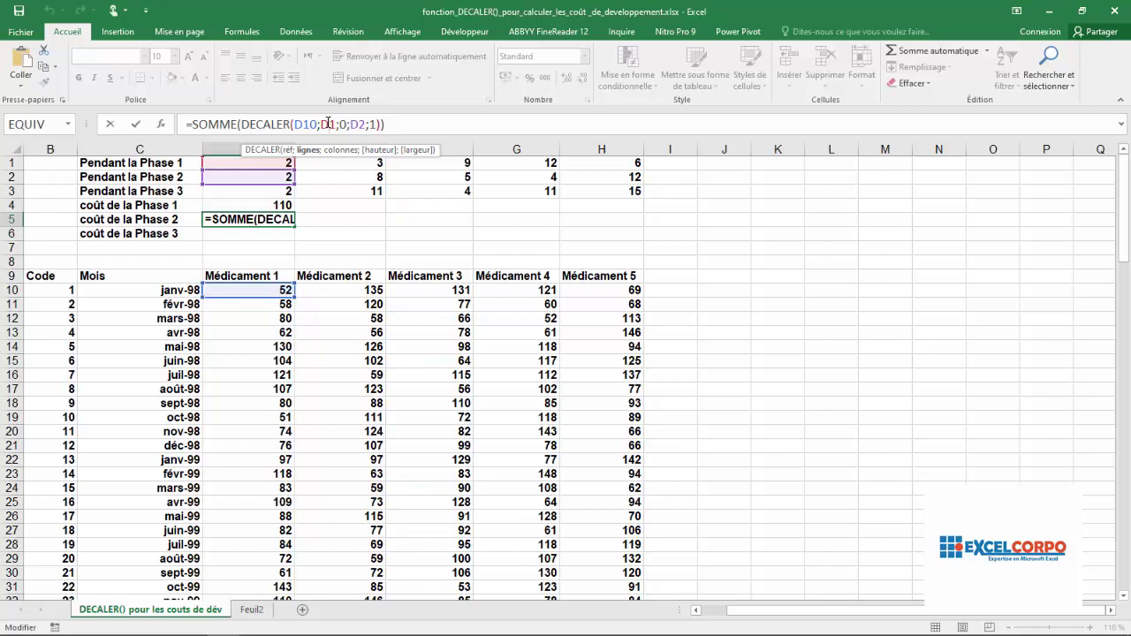
{"action": "left_click", "coordinate": [360, 124]}
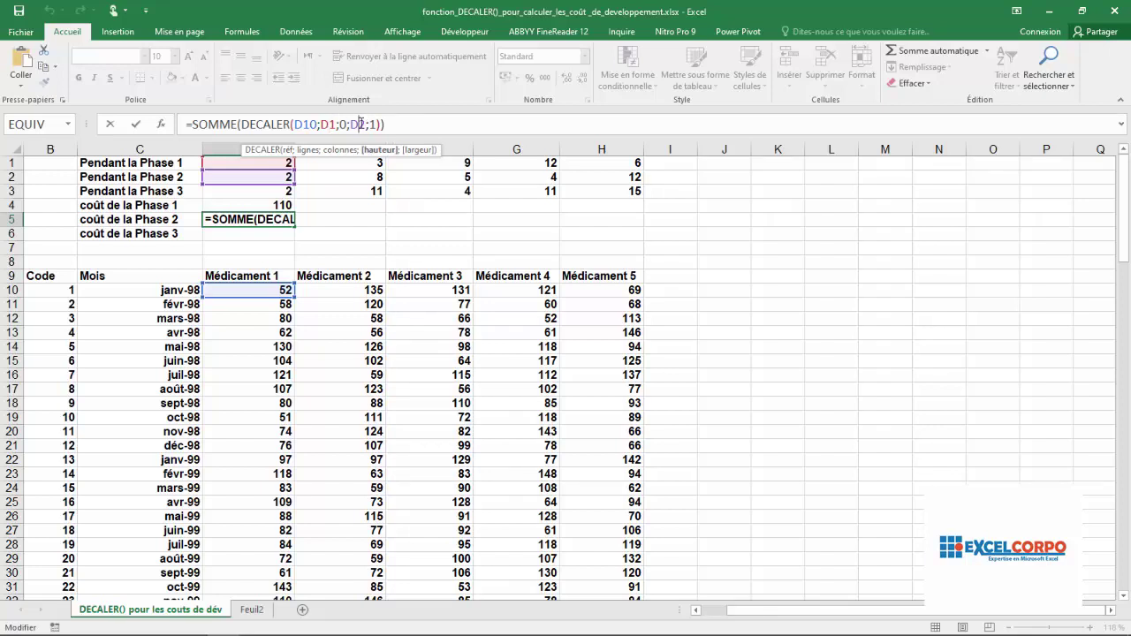
{"action": "left_click", "coordinate": [372, 123]}
{"action": "left_click", "coordinate": [391, 124]}
{"action": "key", "text": "Return"}
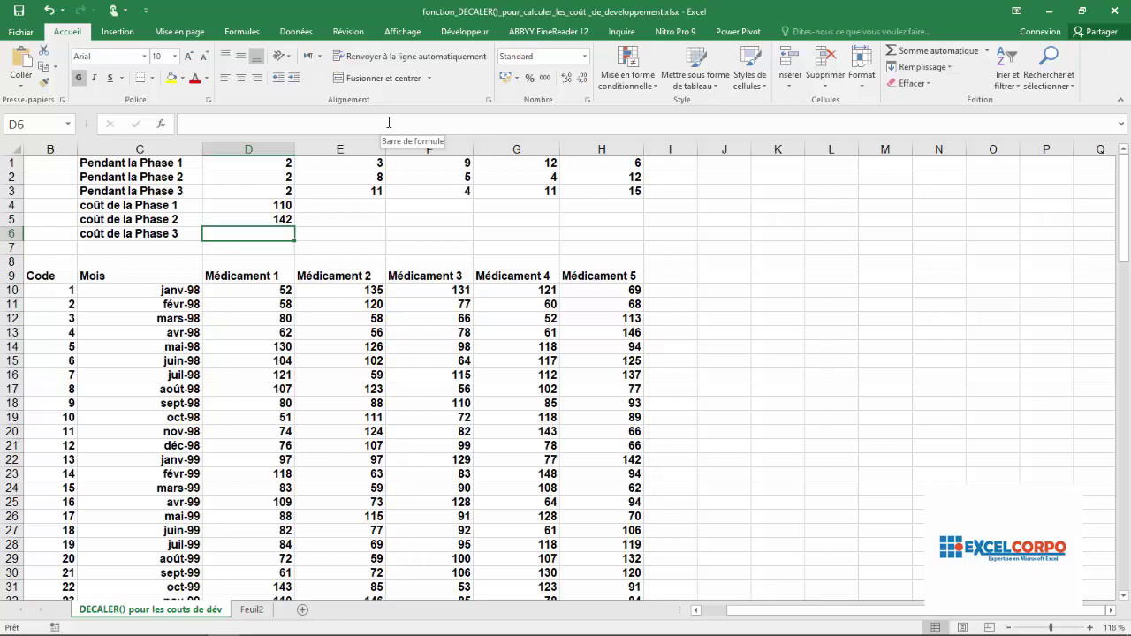
Enter the Phase 3 cost formula =SOMME(DECALER(D10;D1+D2;0;D3;1)) for Médicament 1 in cell D6
{"action": "type", "text": "=som"}
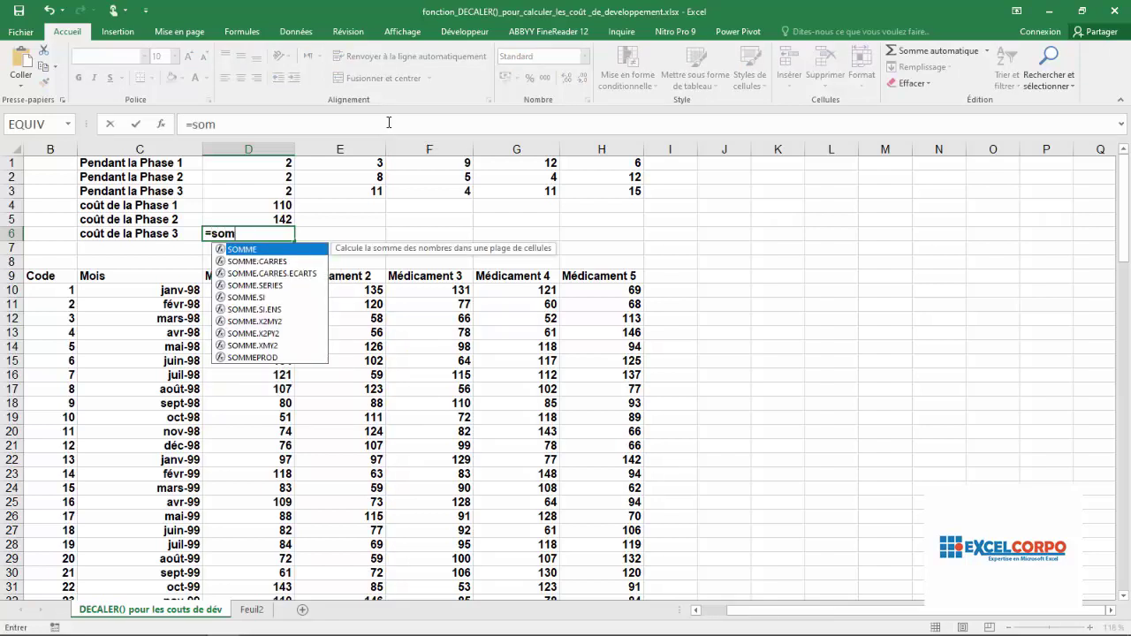
{"action": "double_click", "coordinate": [260, 253]}
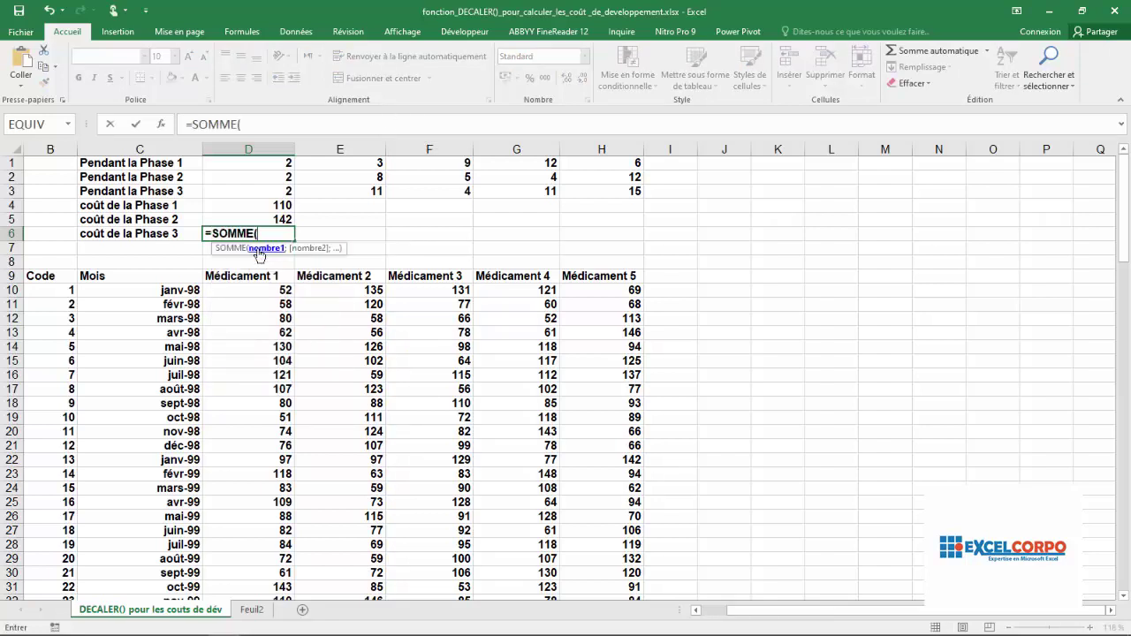
{"action": "type", "text": "dec"}
{"action": "double_click", "coordinate": [265, 256]}
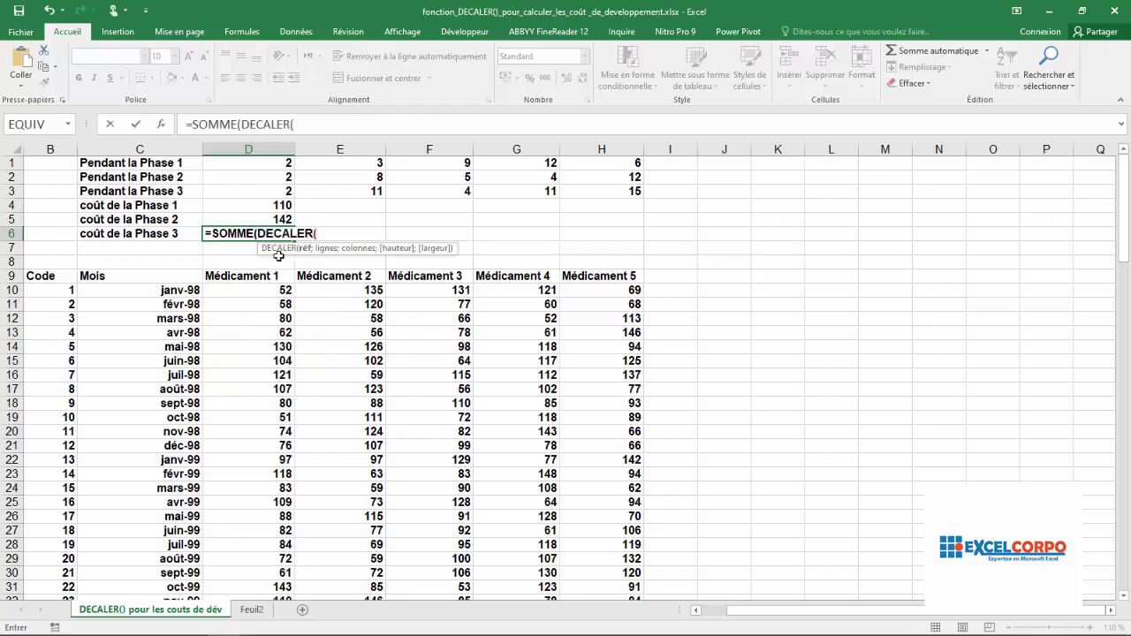
{"action": "left_click", "coordinate": [278, 292]}
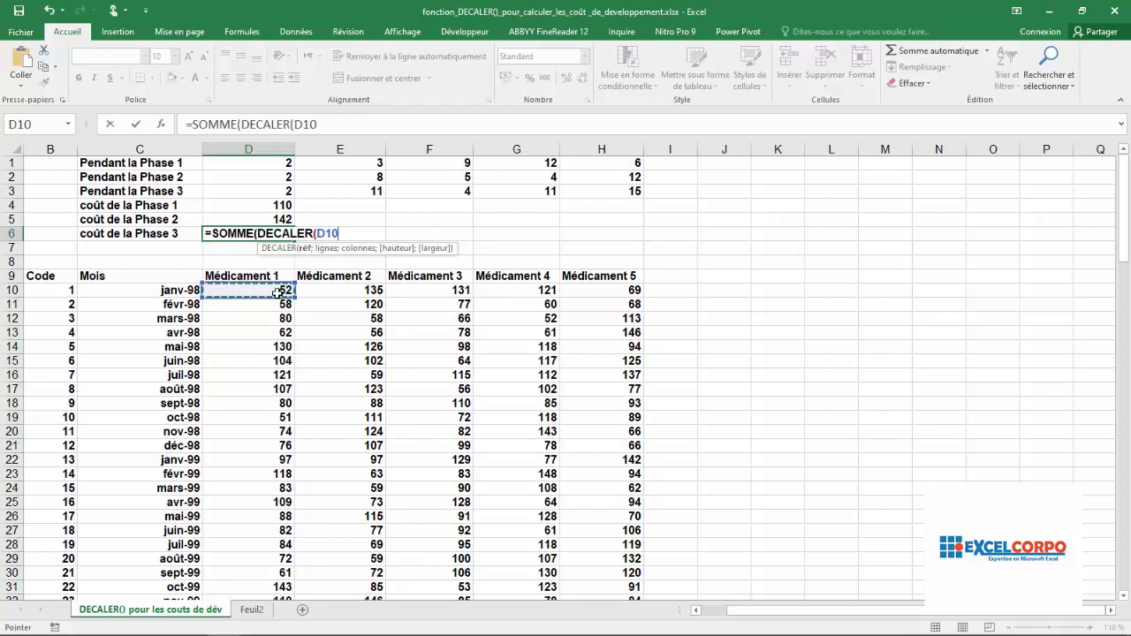
{"action": "type", "text": ";"}
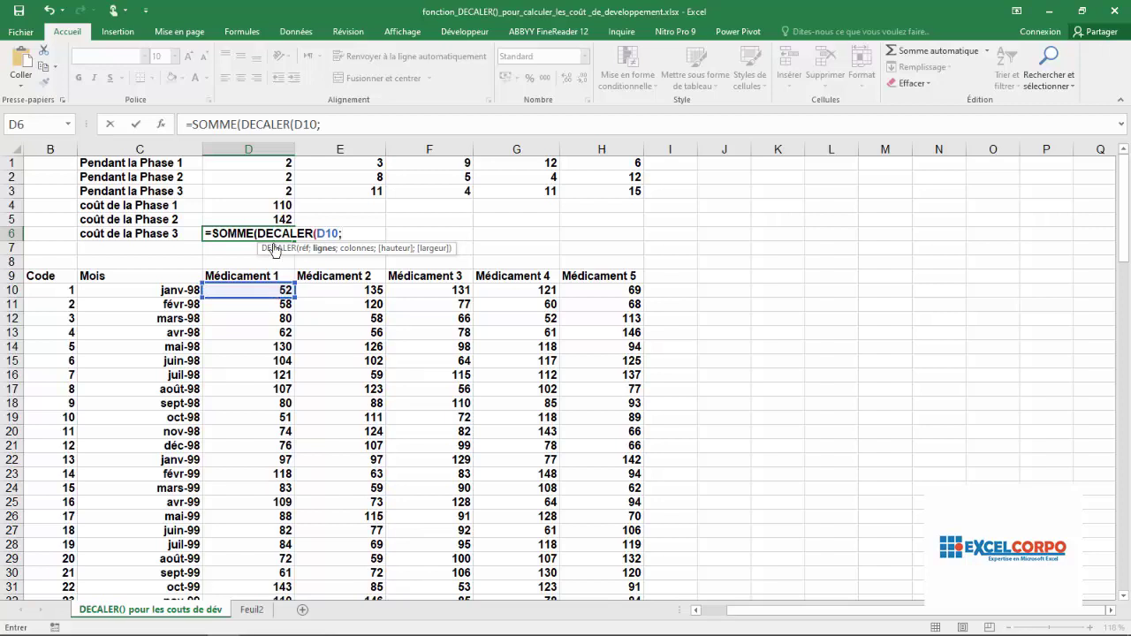
{"action": "left_click", "coordinate": [266, 164]}
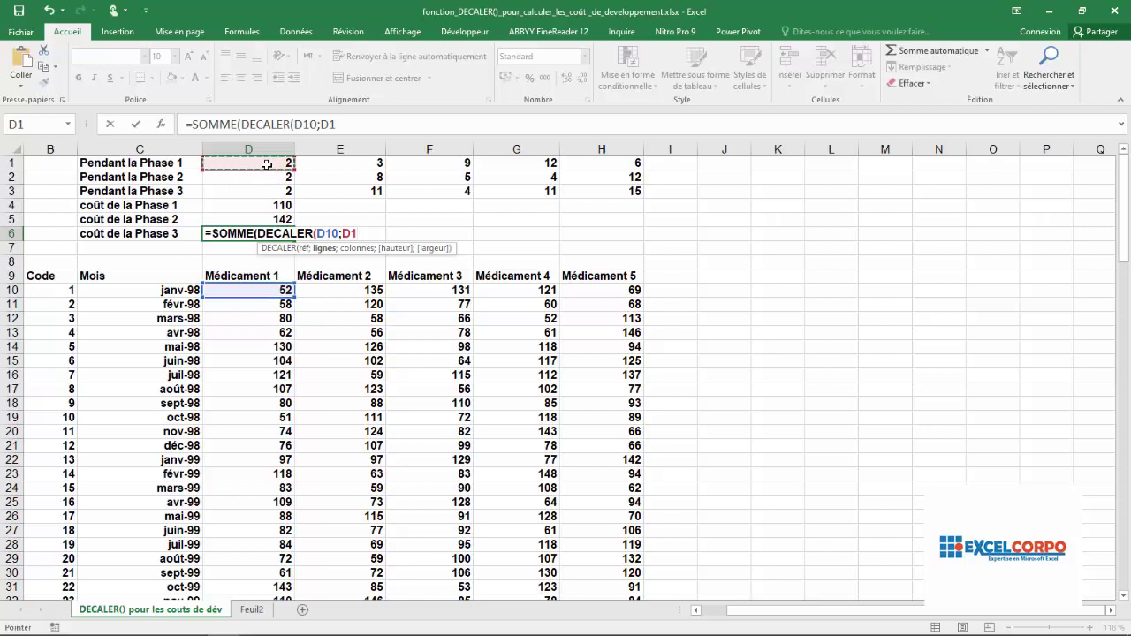
{"action": "type", "text": "+"}
{"action": "left_click", "coordinate": [251, 179]}
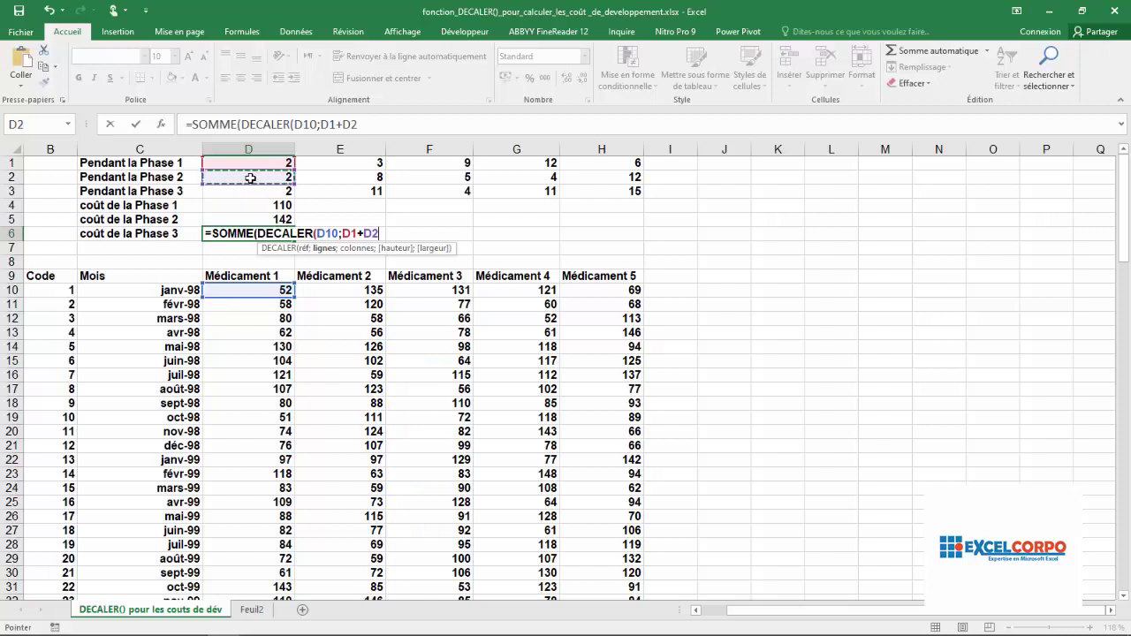
{"action": "type", "text": ";0"}
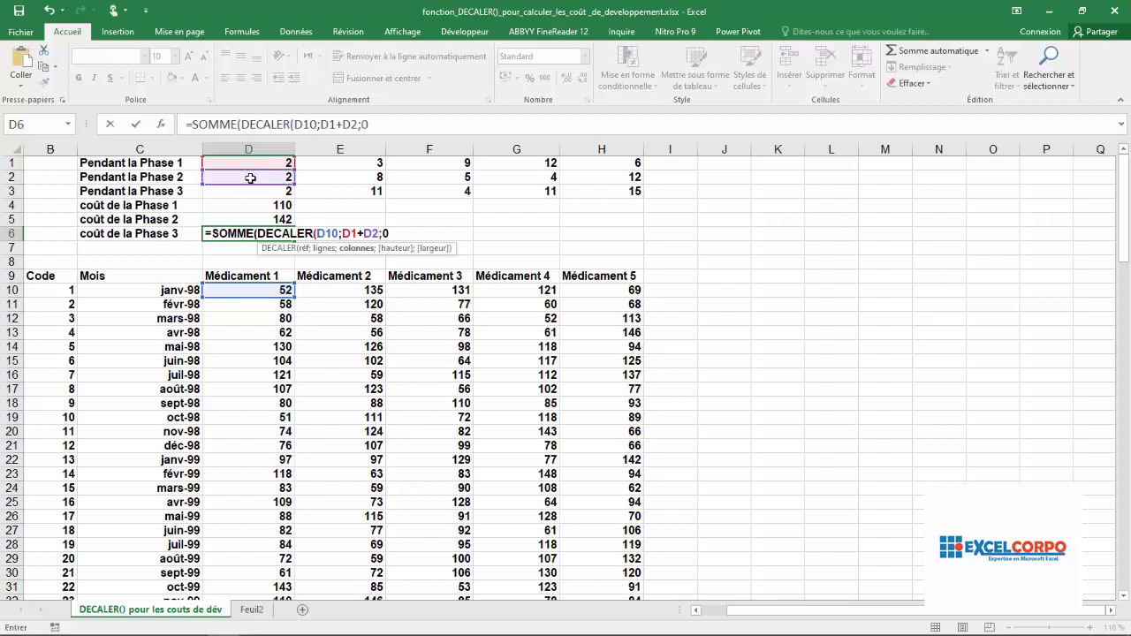
{"action": "type", "text": ";"}
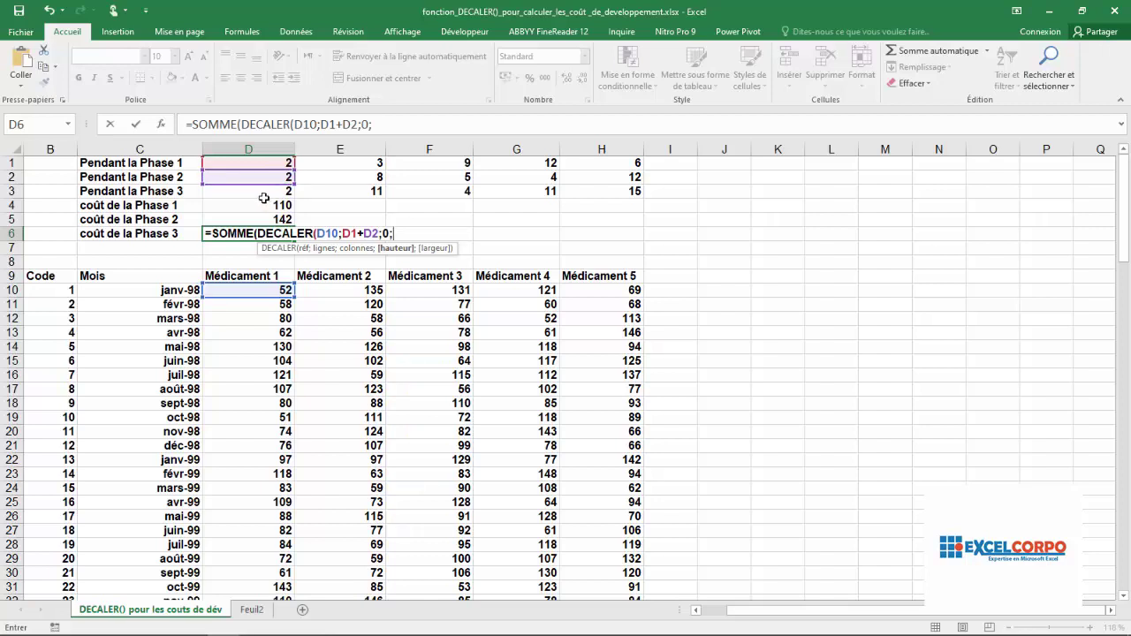
{"action": "left_click", "coordinate": [261, 193]}
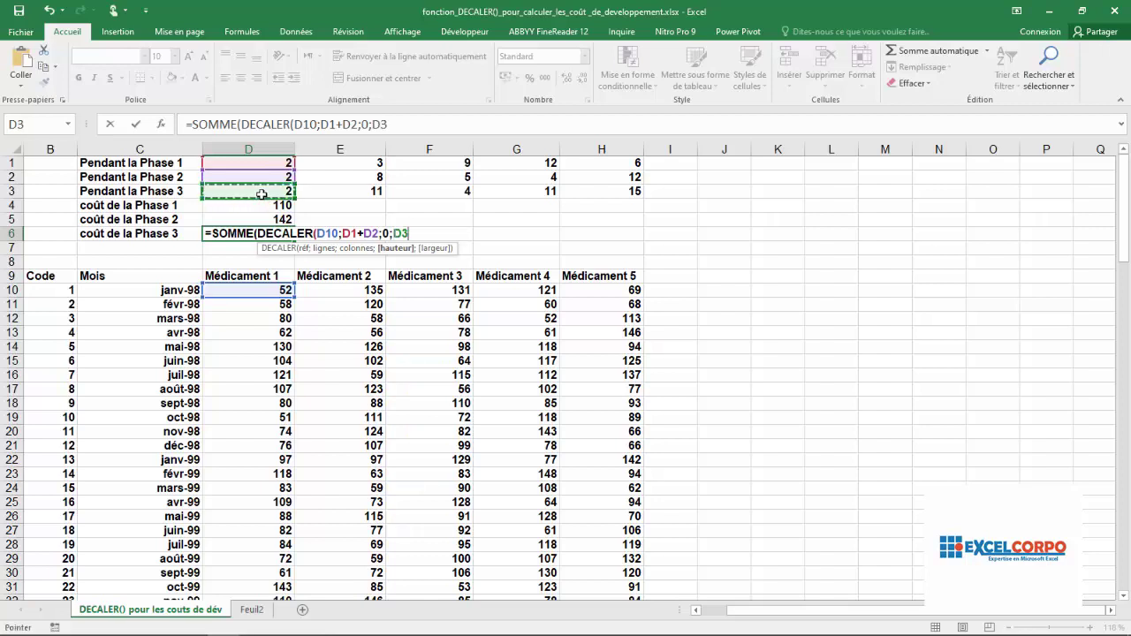
{"action": "type", "text": "'"}
{"action": "key", "text": "BackSpace"}
{"action": "type", "text": ";"}
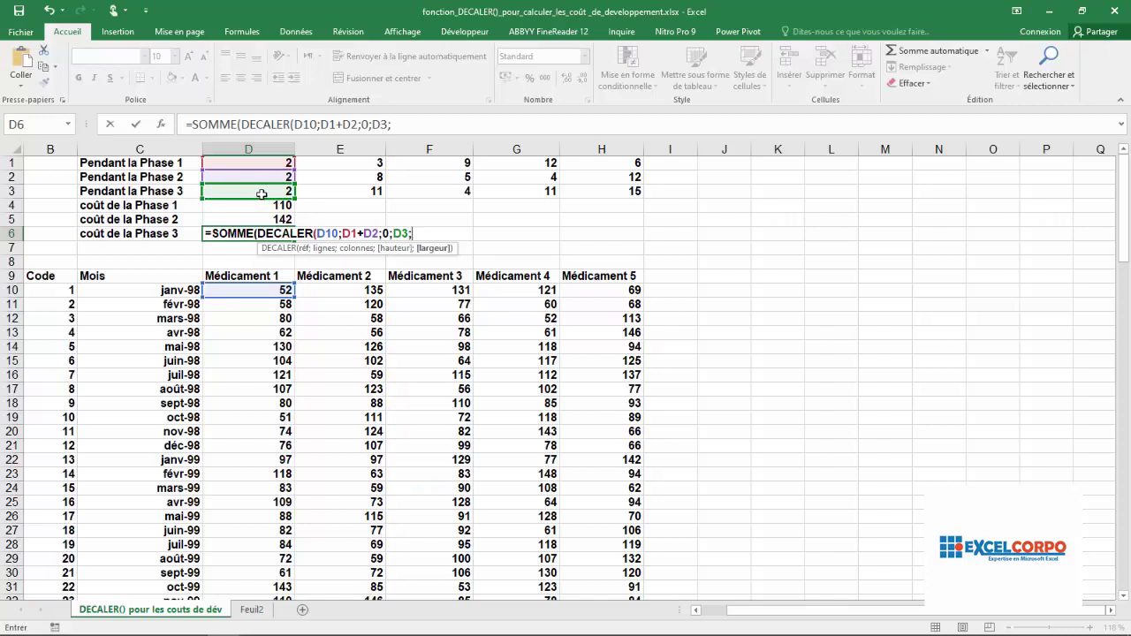
{"action": "type", "text": "1))"}
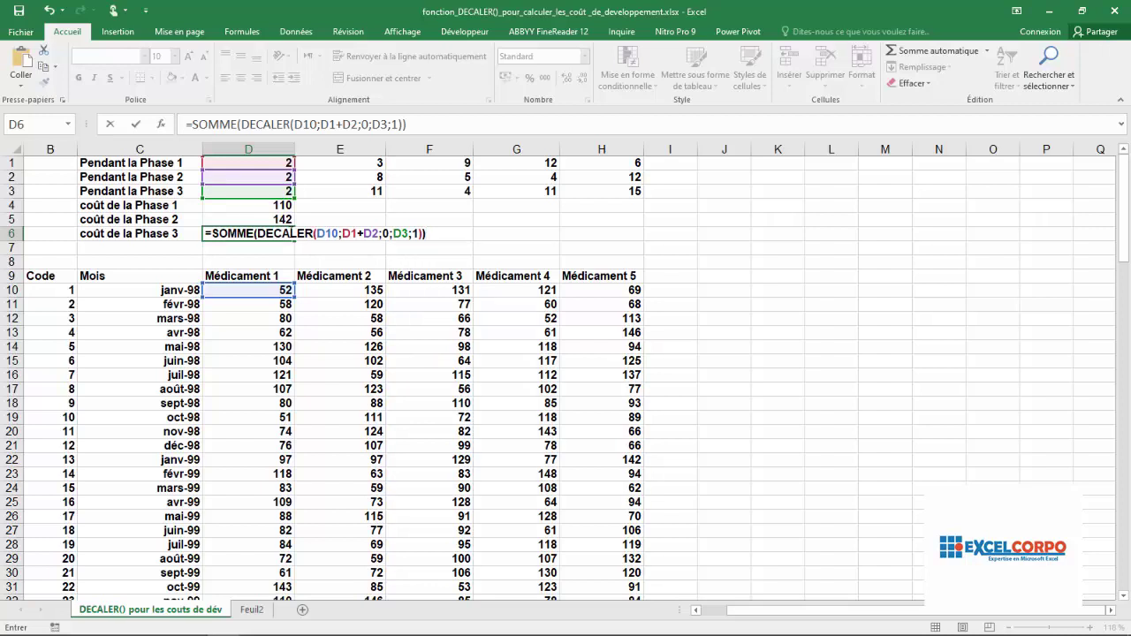
{"action": "left_click", "coordinate": [332, 235]}
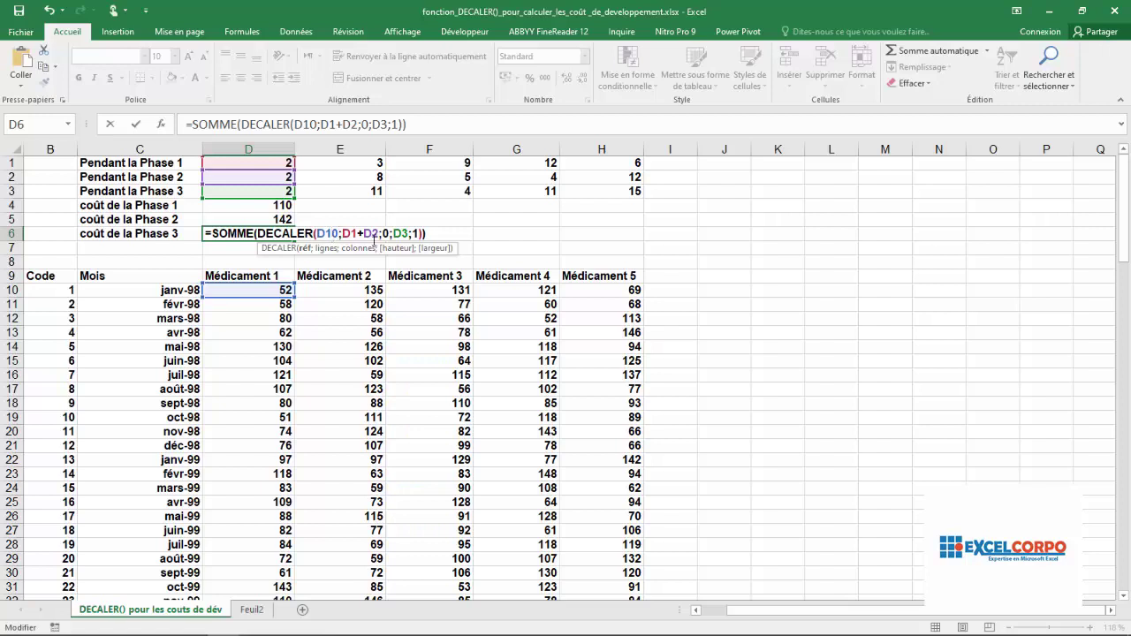
{"action": "left_click", "coordinate": [398, 234]}
{"action": "left_click", "coordinate": [432, 233]}
{"action": "key", "text": "Return"}
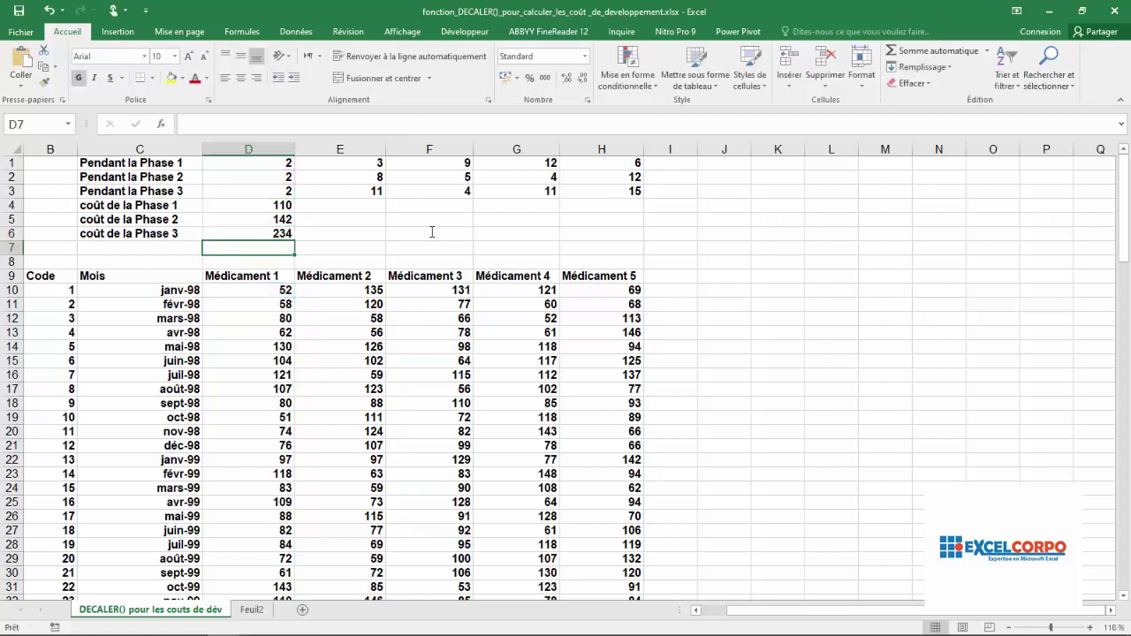
Copy the phase cost formulas from D4:D6 across to column H for Médicament 2 to 5, and check the copied formulas in H5 and E4:E6
{"action": "left_click", "coordinate": [272, 234]}
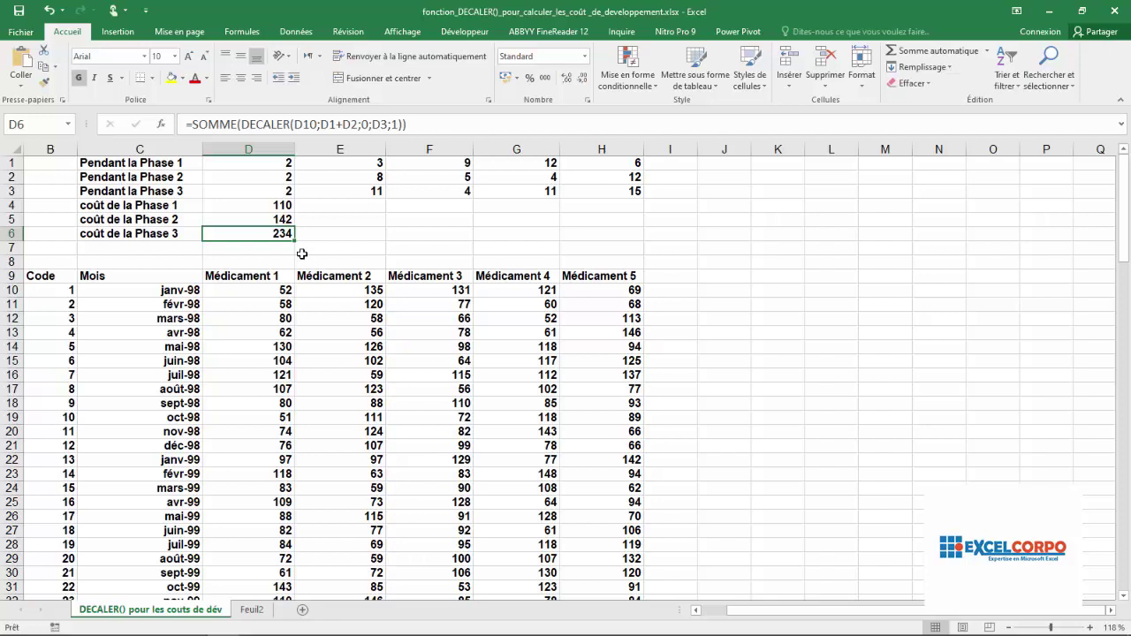
{"action": "left_click", "coordinate": [274, 203]}
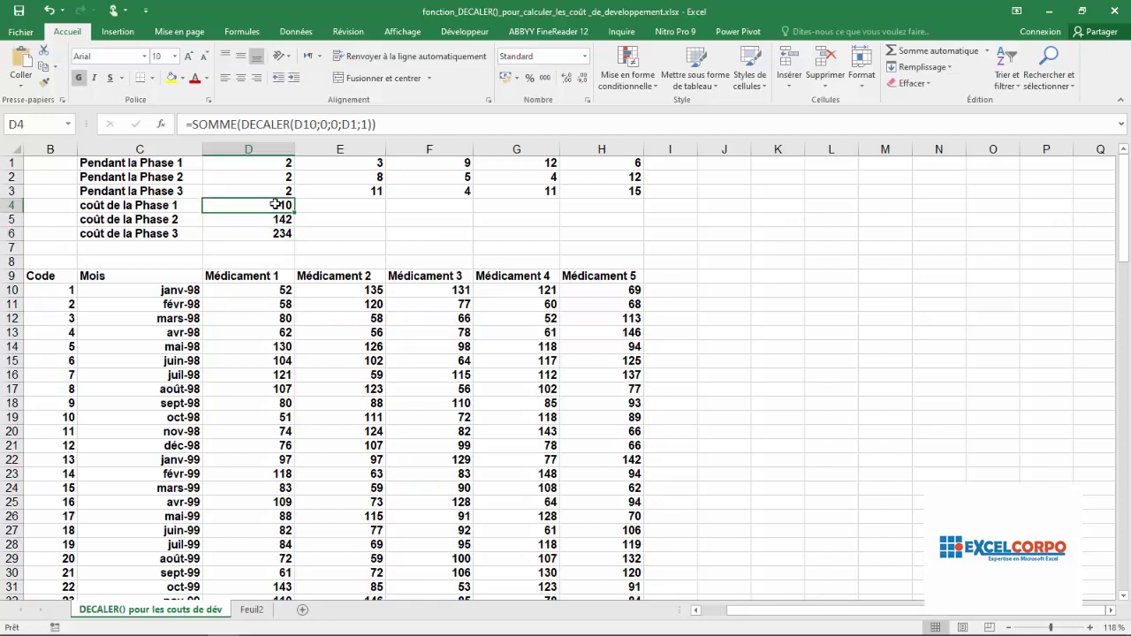
{"action": "left_click_drag", "start_coordinate": [275, 204], "coordinate": [619, 244]}
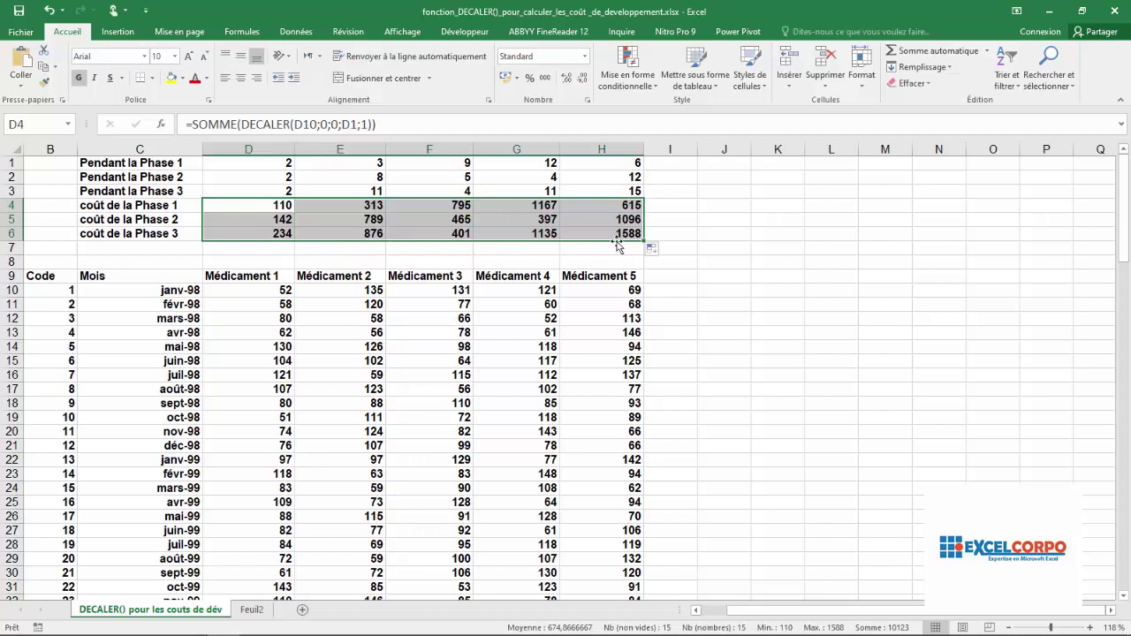
{"action": "left_click", "coordinate": [590, 213]}
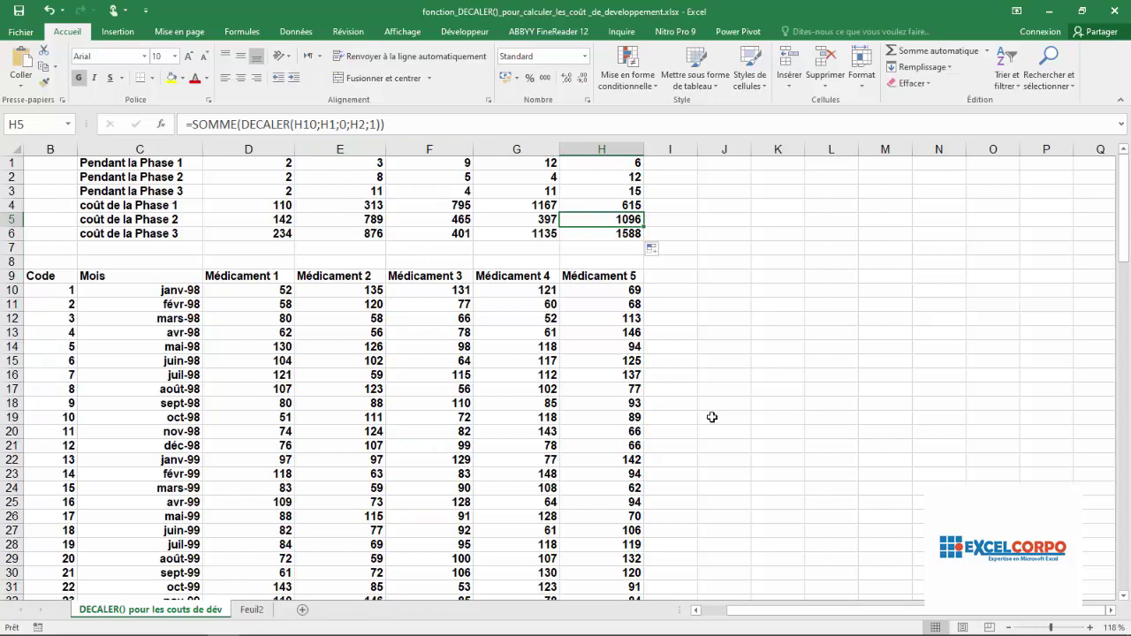
{"action": "left_click", "coordinate": [378, 205]}
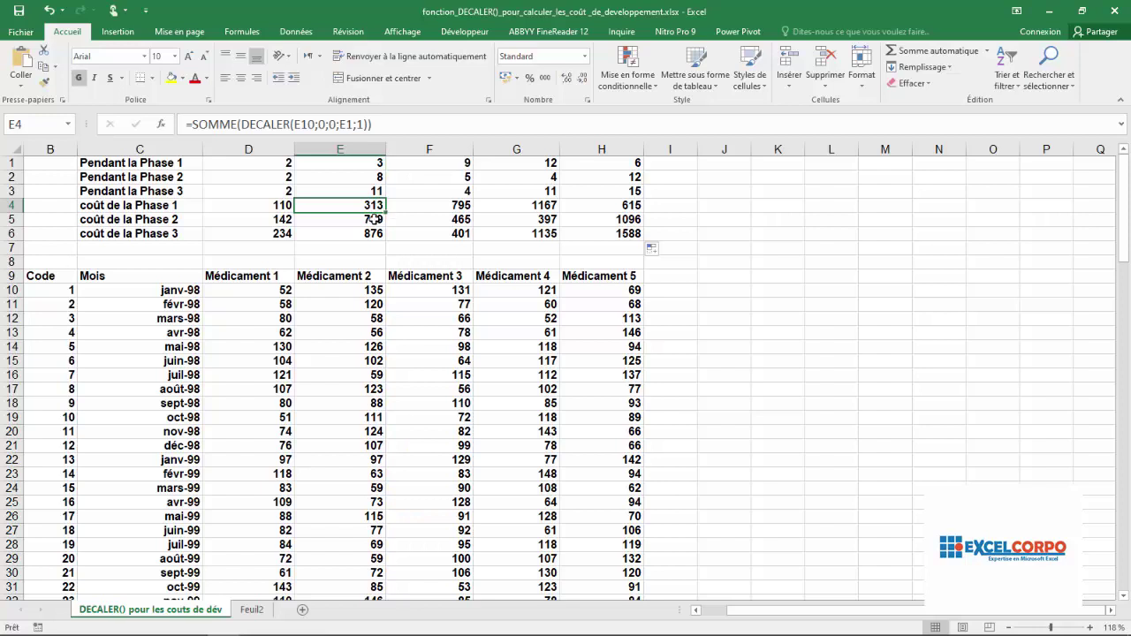
{"action": "left_click", "coordinate": [374, 219]}
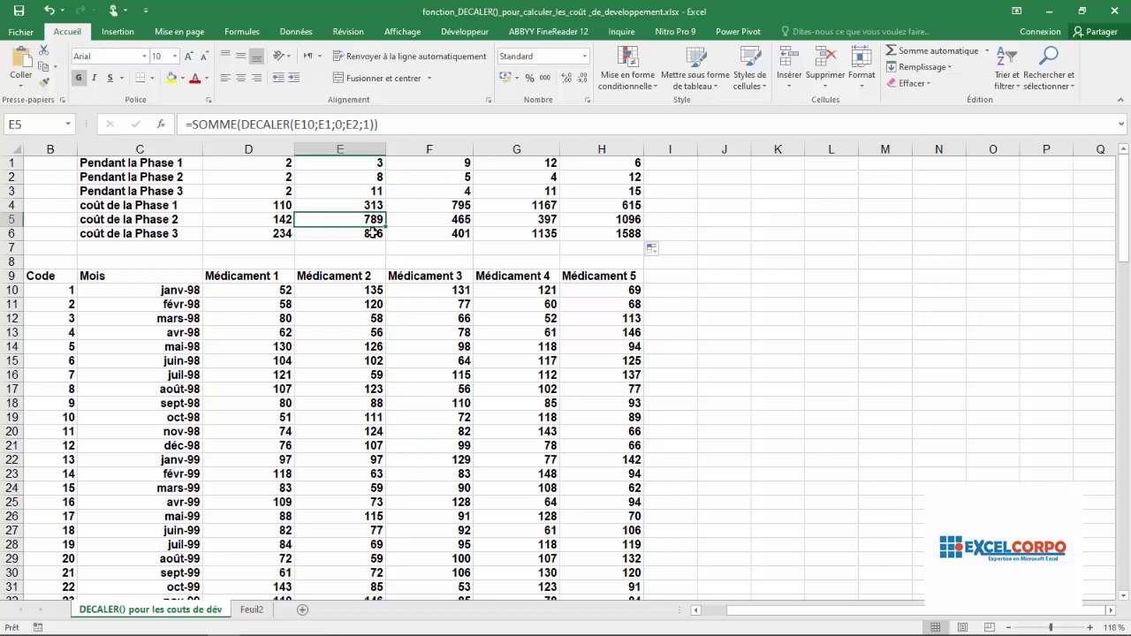
{"action": "left_click", "coordinate": [372, 232]}
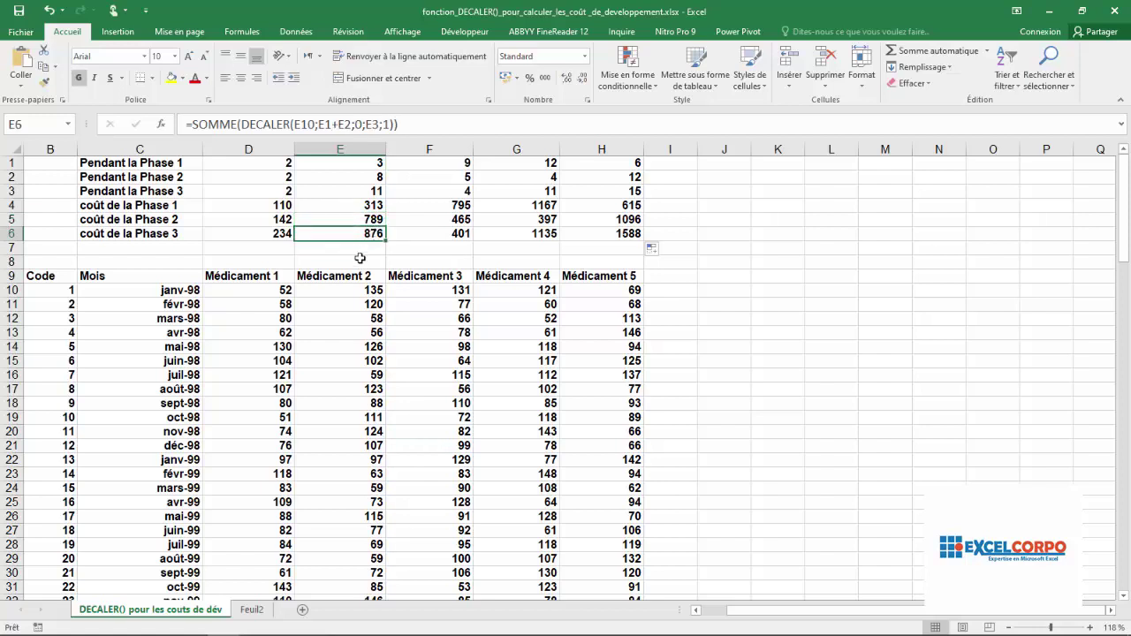